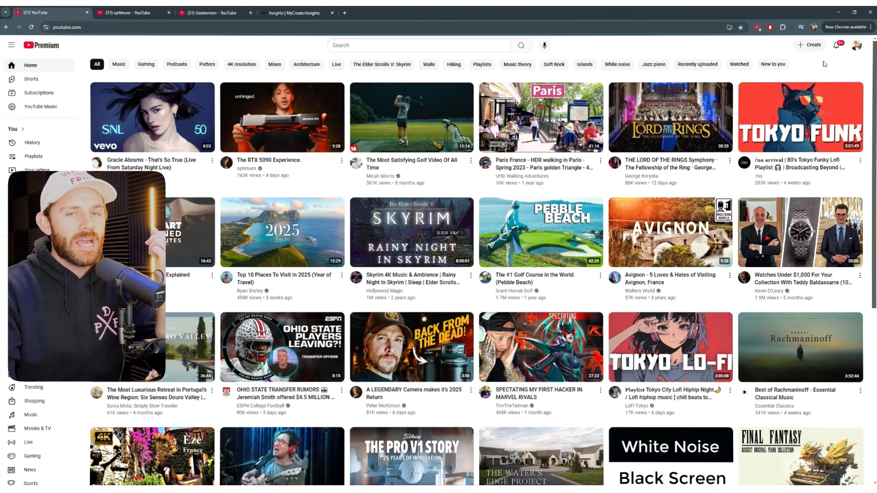
# Review the optimum channel's video thumbnails, sorting them by Popular and back to Latest
pyautogui.moveTo(498, 184)
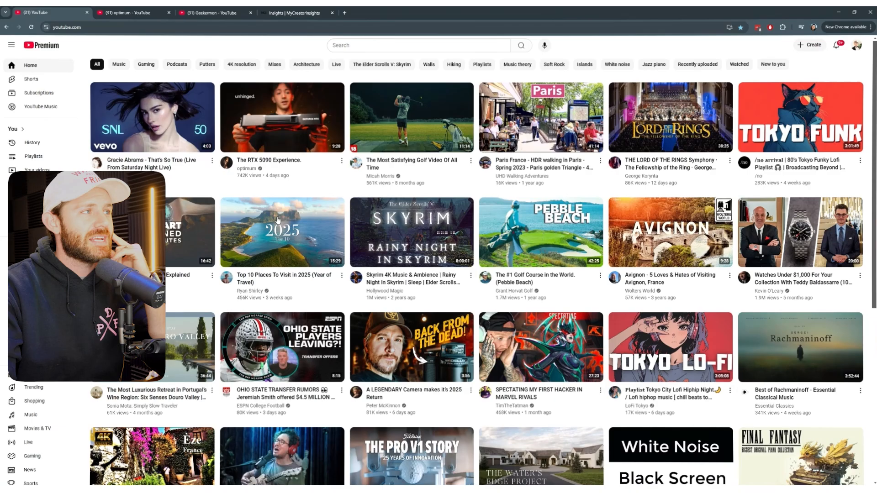
pyautogui.moveTo(283, 134)
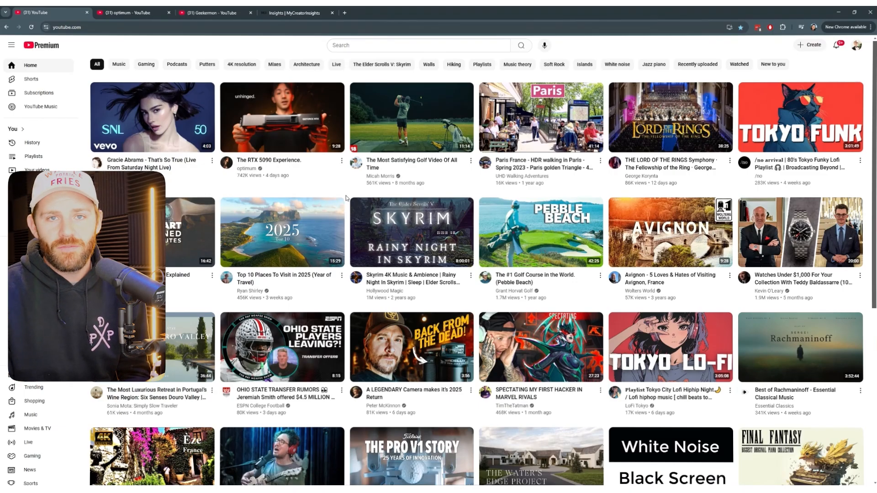
pyautogui.hotkey('ctrl', 'Tab')
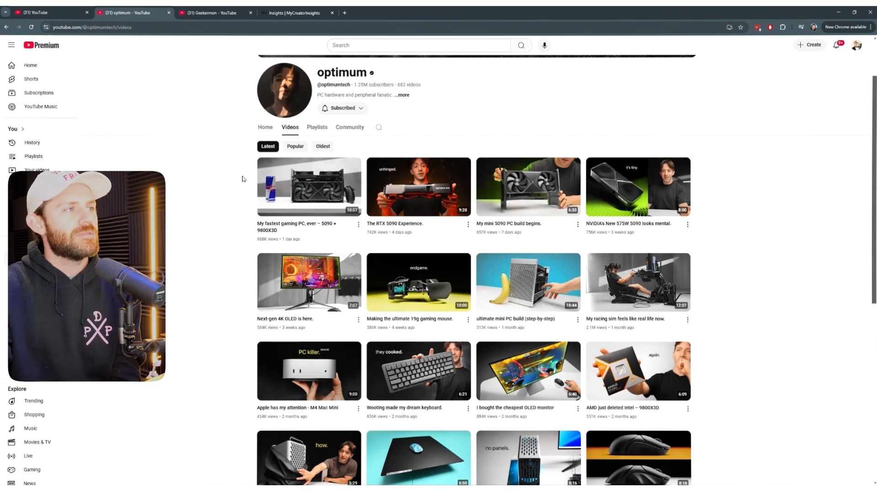
pyautogui.scroll(-1, 244, 176)
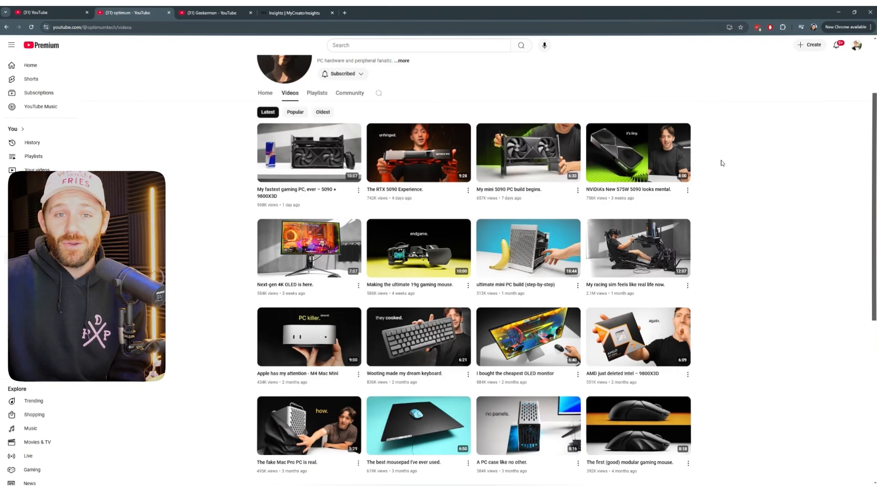
pyautogui.click(295, 112)
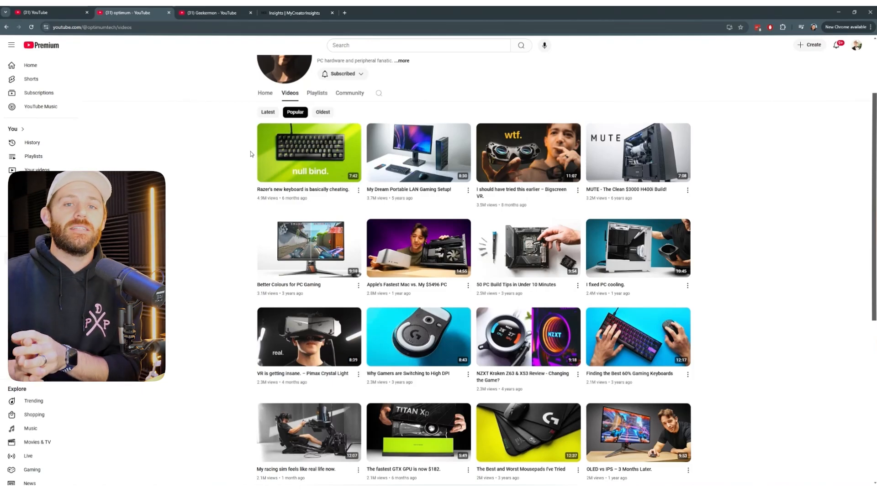
pyautogui.click(269, 115)
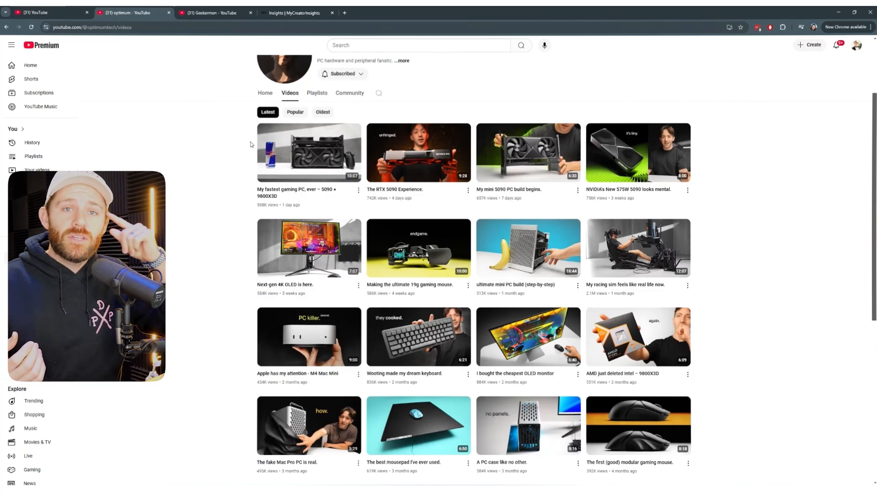
# Open the Aztecross channel's videos and examine the thumbnails of its latest uploads
pyautogui.hotkey('ctrl', 'Tab')
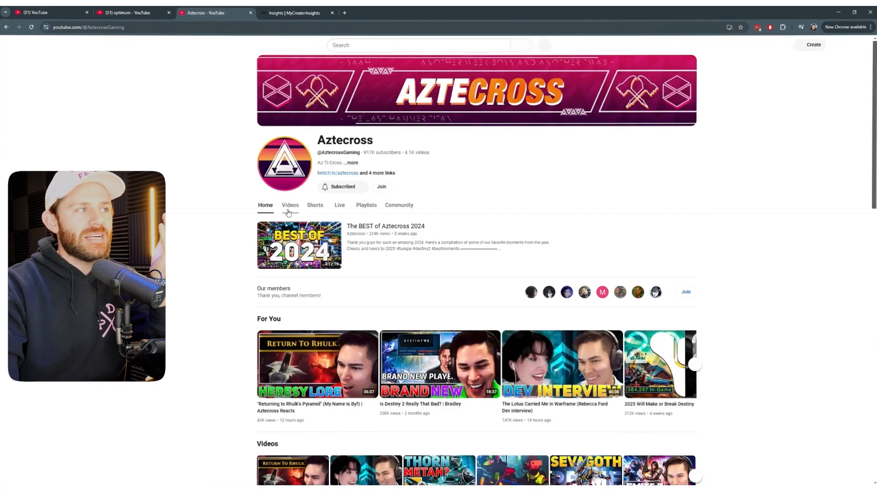
pyautogui.click(289, 210)
pyautogui.scroll(-3, 255, 209)
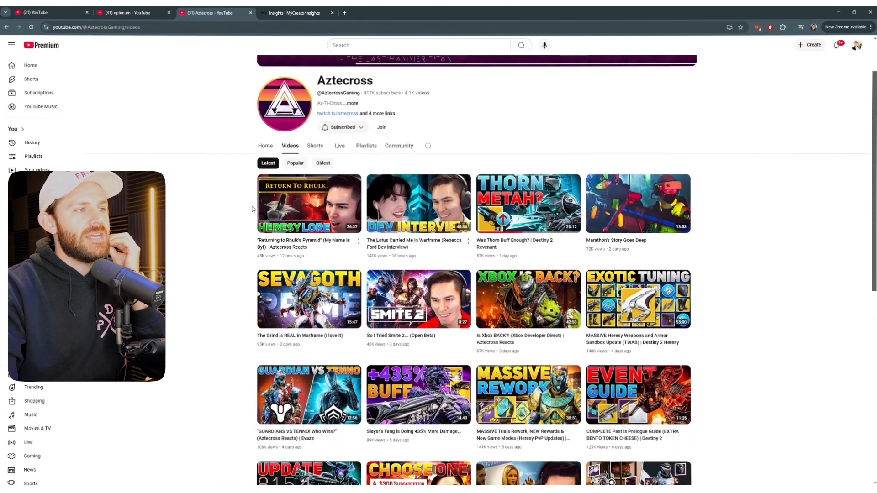
pyautogui.scroll(1, 251, 209)
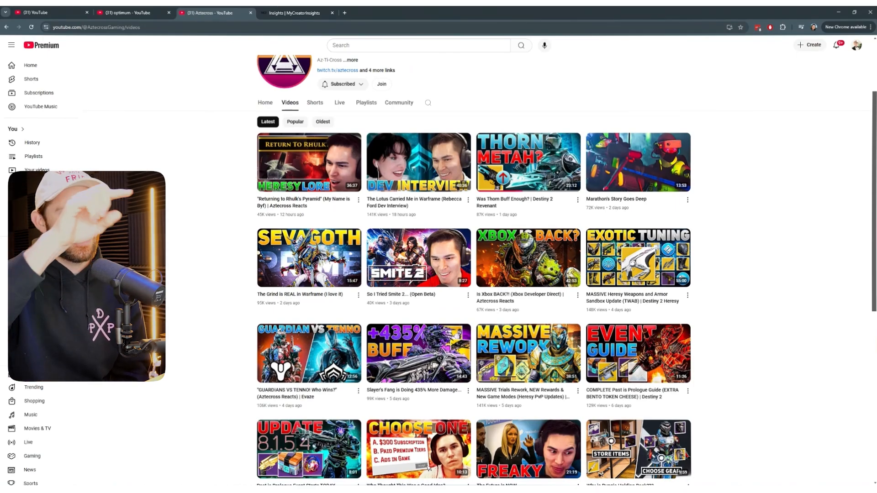
pyautogui.scroll(-3, 41, 274)
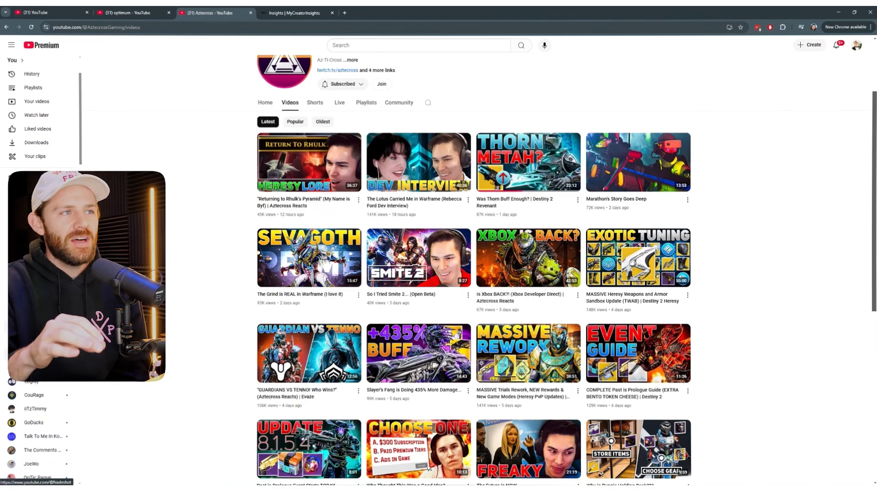
# Open the subscribed iiTzTimmy channel and look through the thumbnails on its videos page
pyautogui.click(45, 408)
pyautogui.click(290, 206)
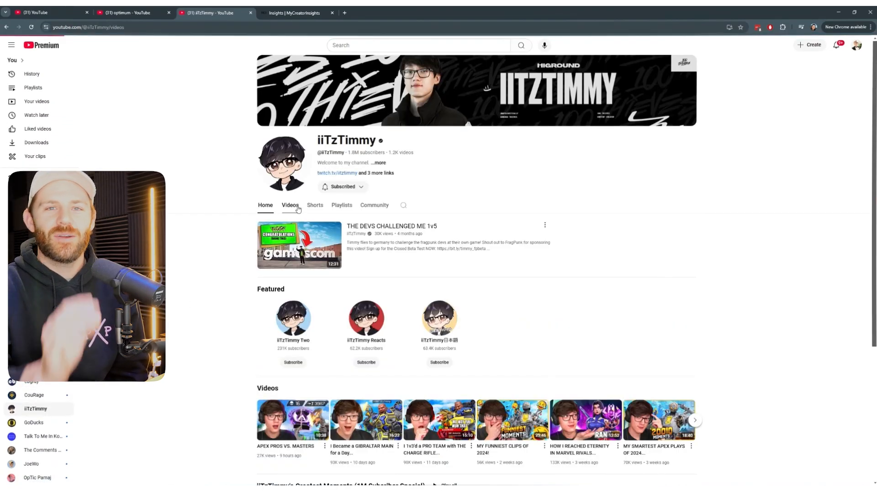
pyautogui.scroll(-2, 252, 223)
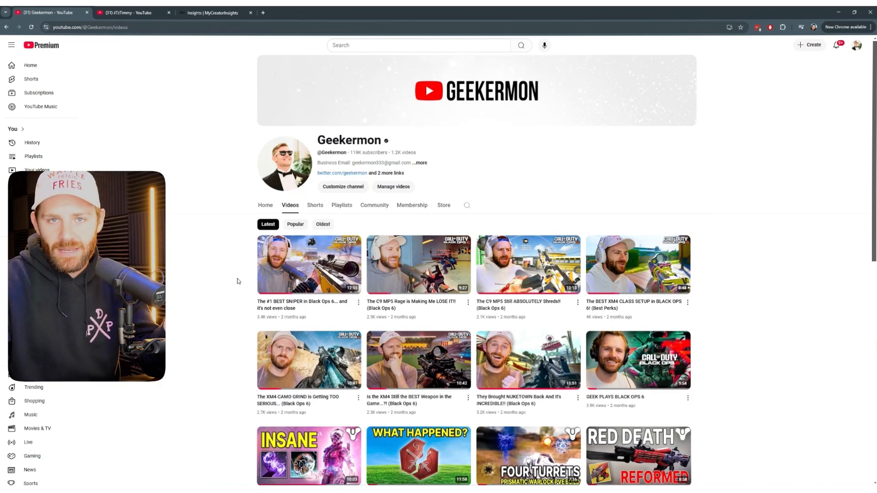
# Sort the Geekermon channel's videos by Oldest and look at its earliest thumbnails
pyautogui.click(315, 223)
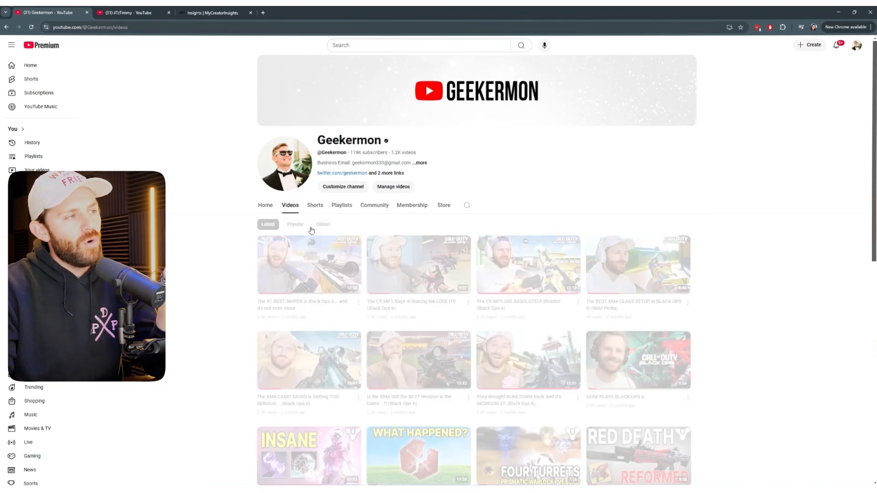
pyautogui.scroll(-3, 249, 251)
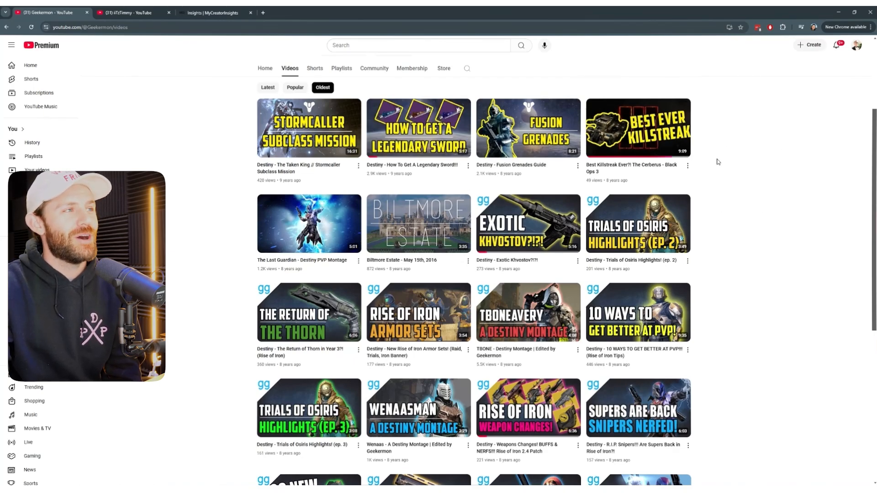
pyautogui.scroll(3, 718, 159)
# Sort the Geekermon videos by Popular and browse far down the list to compare thumbnail styles over the years
pyautogui.click(295, 190)
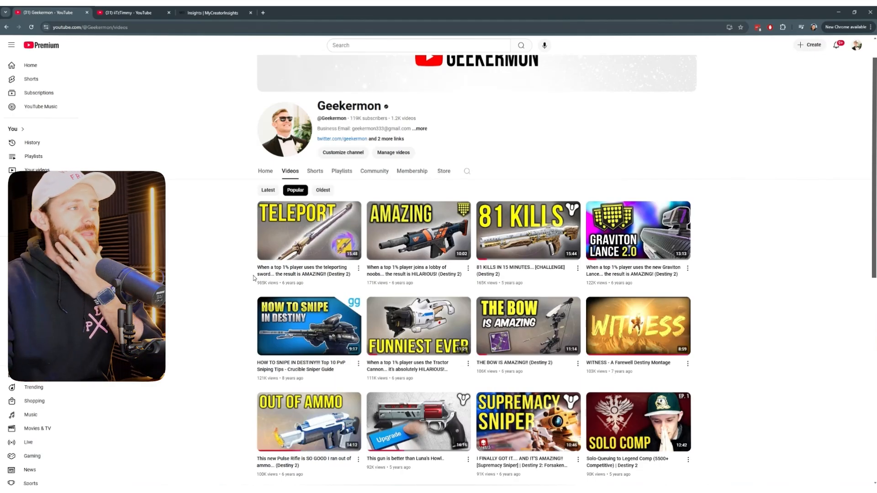
pyautogui.scroll(-15, 246, 211)
pyautogui.scroll(-20, 246, 211)
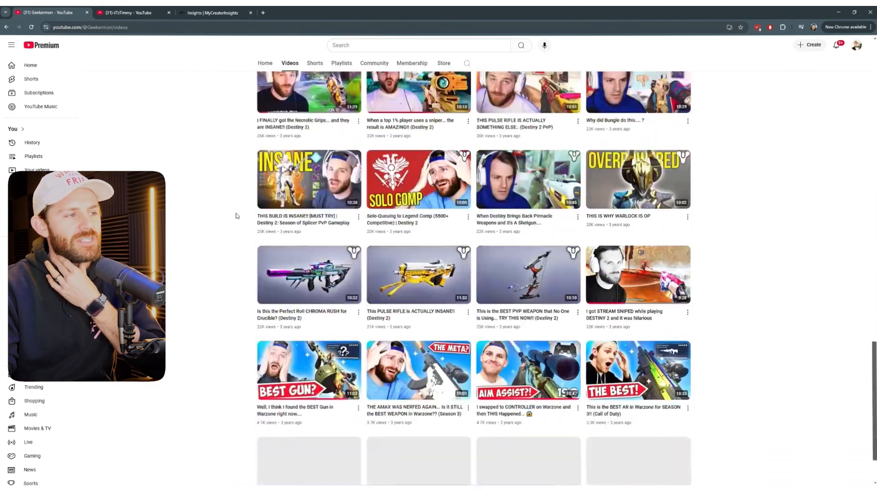
pyautogui.scroll(-9, 237, 215)
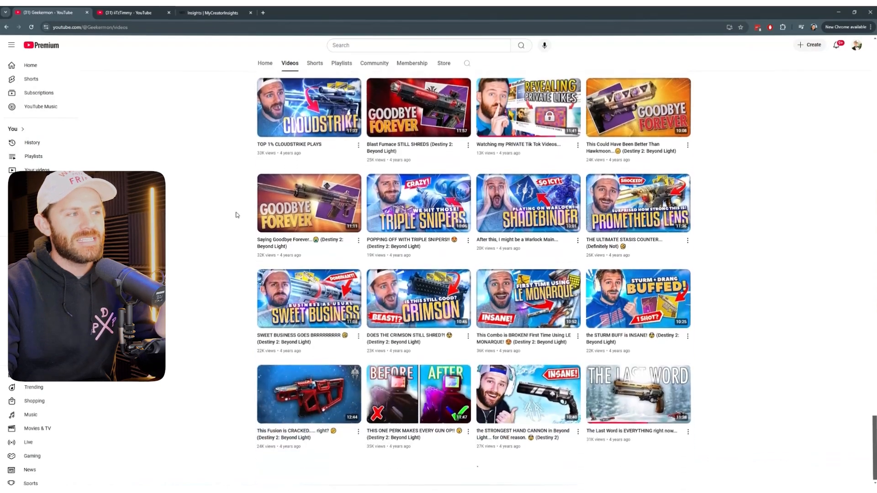
pyautogui.scroll(-6, 237, 215)
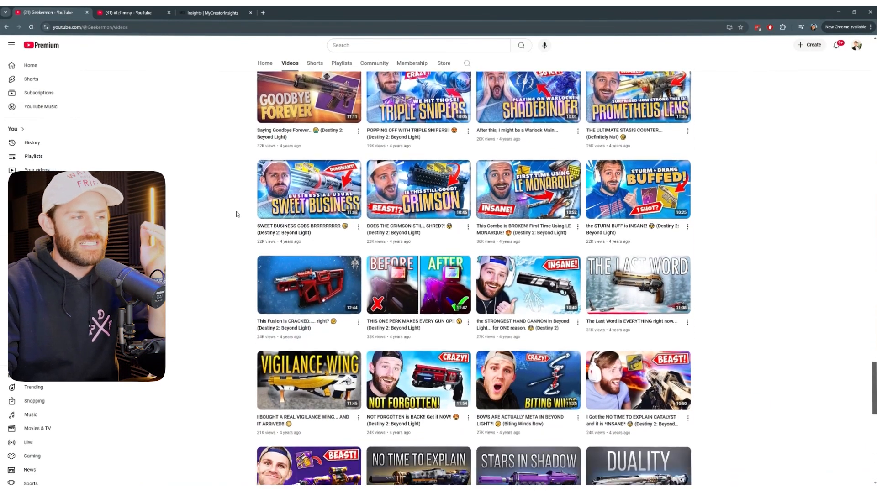
pyautogui.scroll(-8, 236, 214)
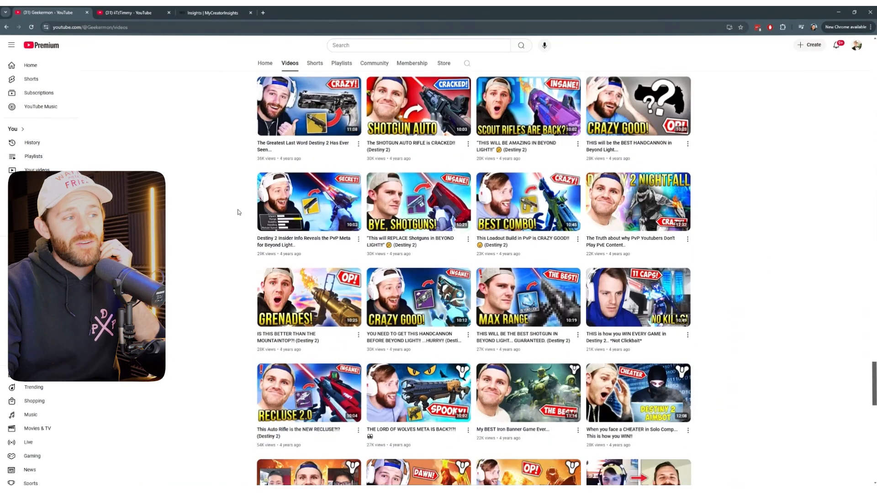
pyautogui.scroll(-1, 237, 212)
pyautogui.scroll(3, 237, 213)
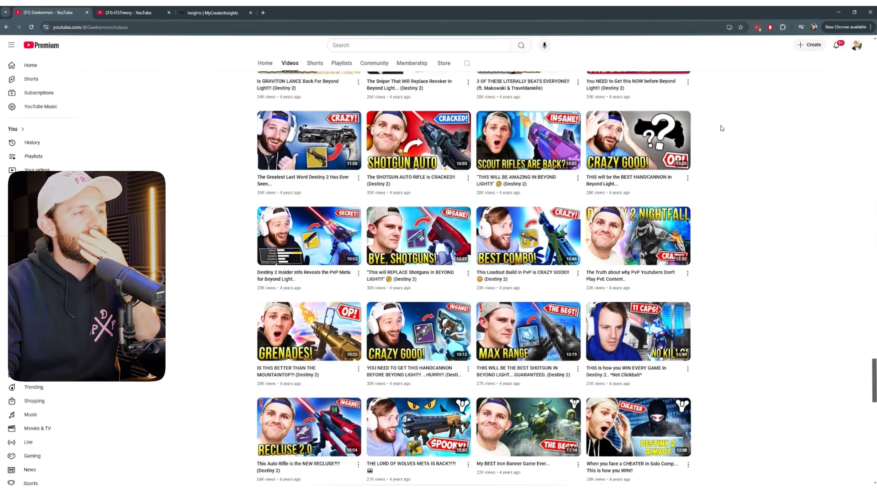
pyautogui.scroll(-8, 722, 125)
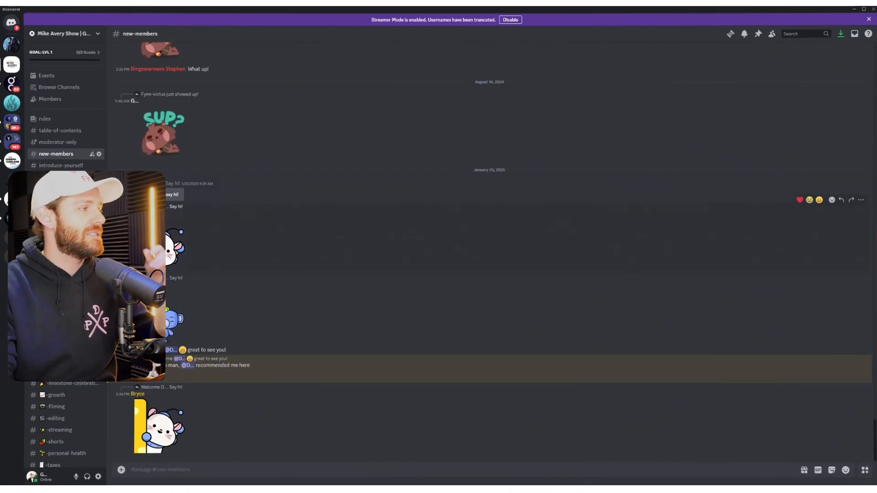
# Switch to Discord, open the yt-thumbnail-feedback channel and read through the posted thumbnails and replies
pyautogui.click(68, 246)
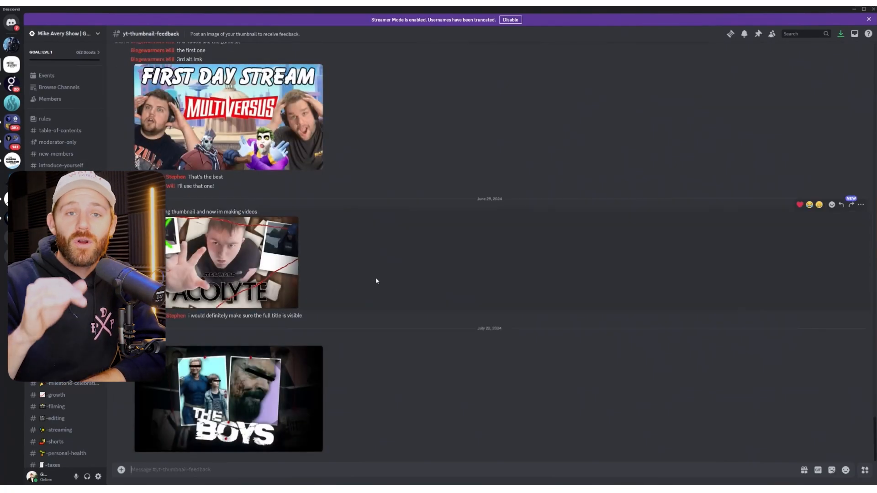
pyautogui.scroll(6, 376, 280)
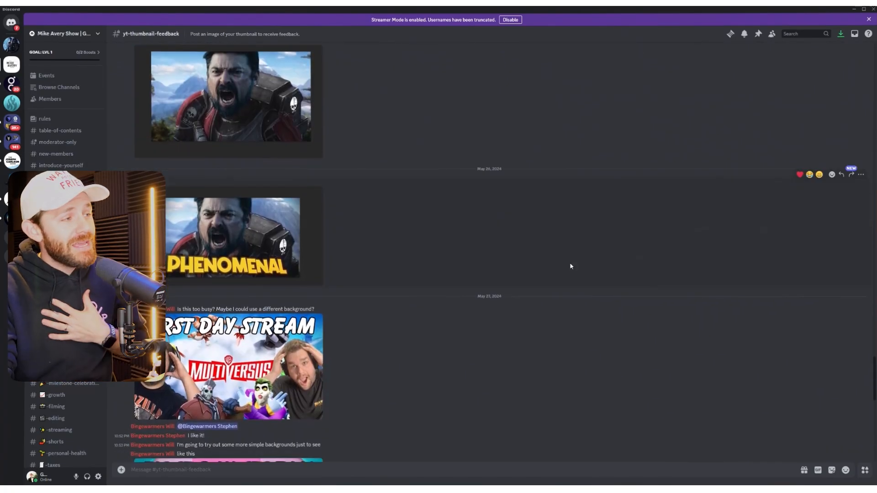
pyautogui.scroll(-5, 569, 264)
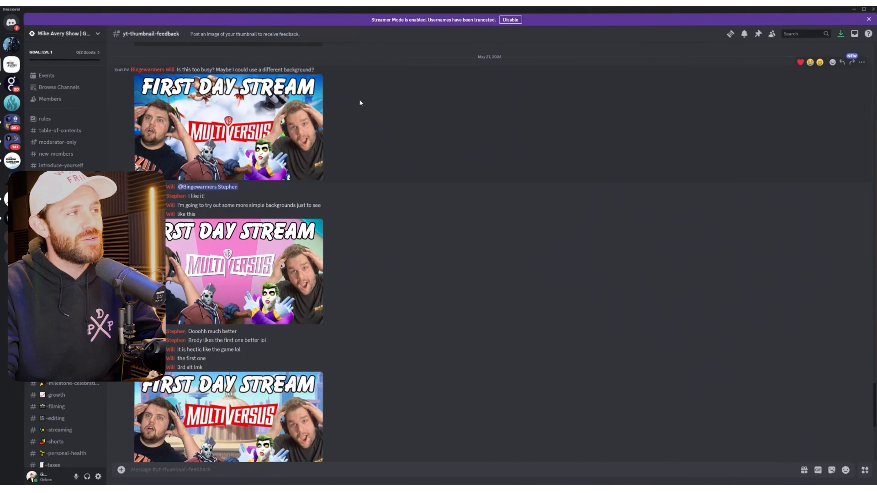
pyautogui.scroll(-3, 361, 104)
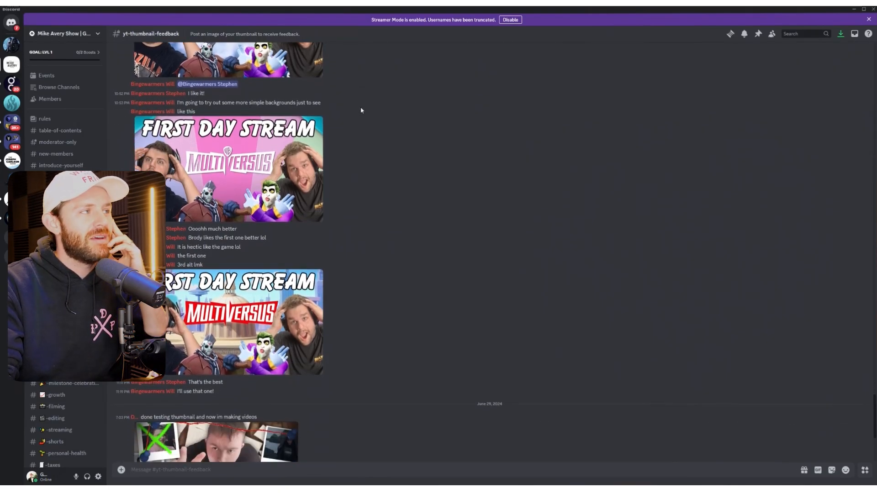
pyautogui.scroll(-6, 398, 162)
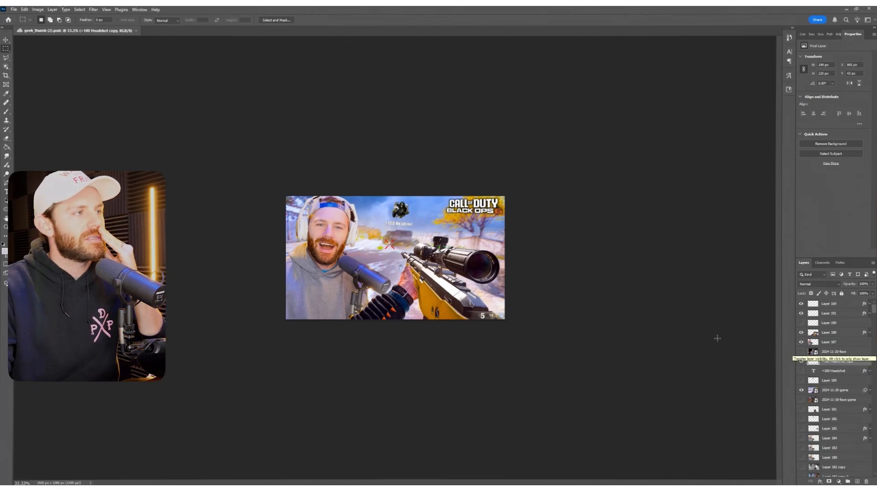
# Switch to Photoshop and outline the face half and the weapon half of the geek_thumb (2) thumbnail with rectangular marquees
pyautogui.moveTo(274, 190); pyautogui.dragTo(365, 336)
pyautogui.moveTo(369, 181); pyautogui.dragTo(541, 351)
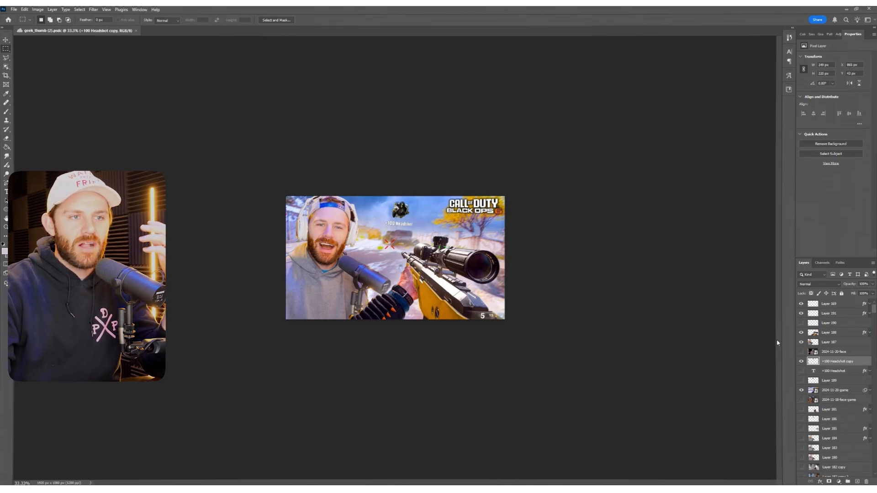
# Hide all visible layers of the thumbnail, including +100 Headshot copy and 2024-11-20-game, to leave an empty canvas
pyautogui.moveTo(801, 304); pyautogui.dragTo(801, 357)
pyautogui.click(801, 361)
pyautogui.click(801, 390)
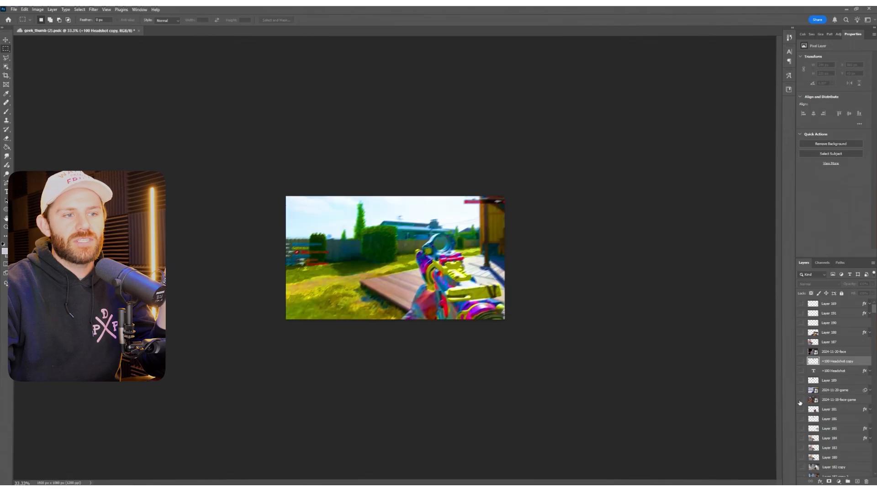
pyautogui.scroll(-2, 801, 405)
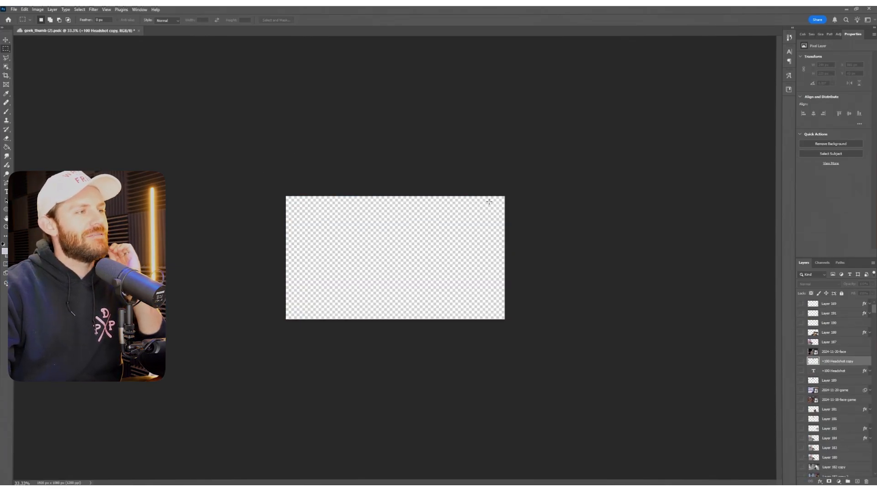
# Check the document's pixel dimensions in Canvas Size and close it without changes
pyautogui.click(38, 10)
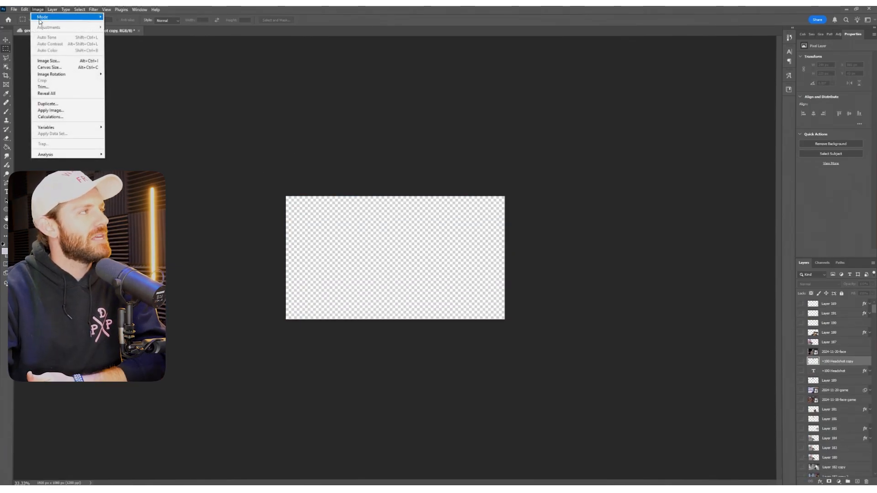
pyautogui.click(50, 67)
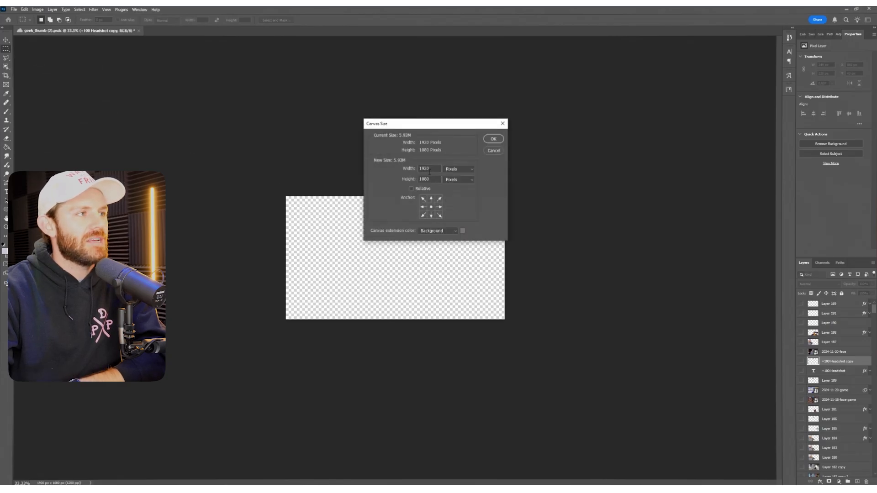
pyautogui.click(493, 150)
# Preview the thumbnail with the 2024-11-20-game layer in Export As at 100% and 75% scale, and close it without exporting
pyautogui.click(14, 9)
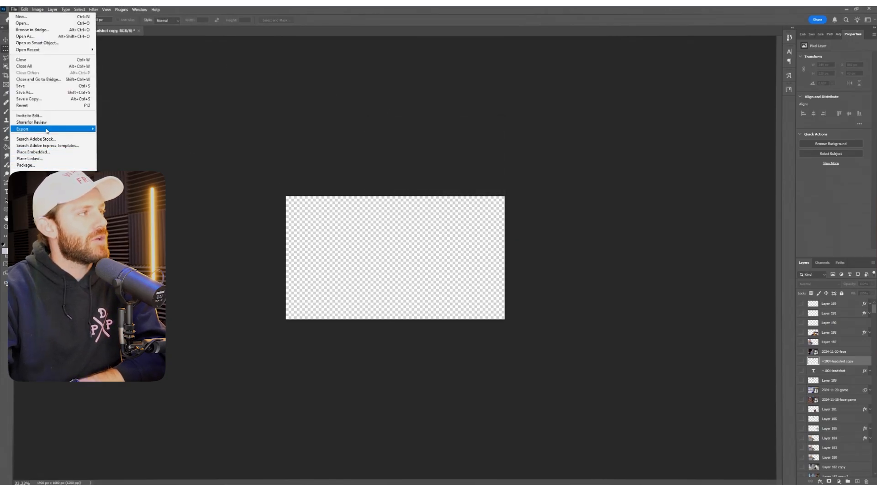
pyautogui.moveTo(46, 130)
pyautogui.click(111, 136)
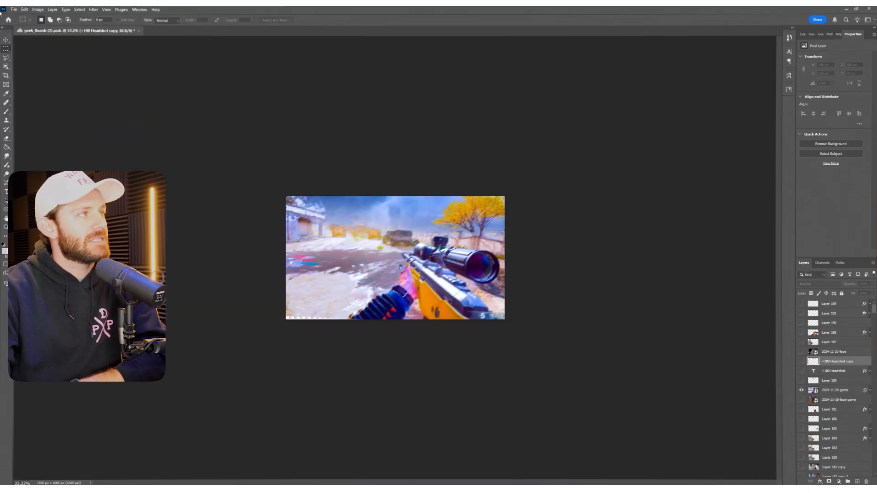
pyautogui.click(13, 9)
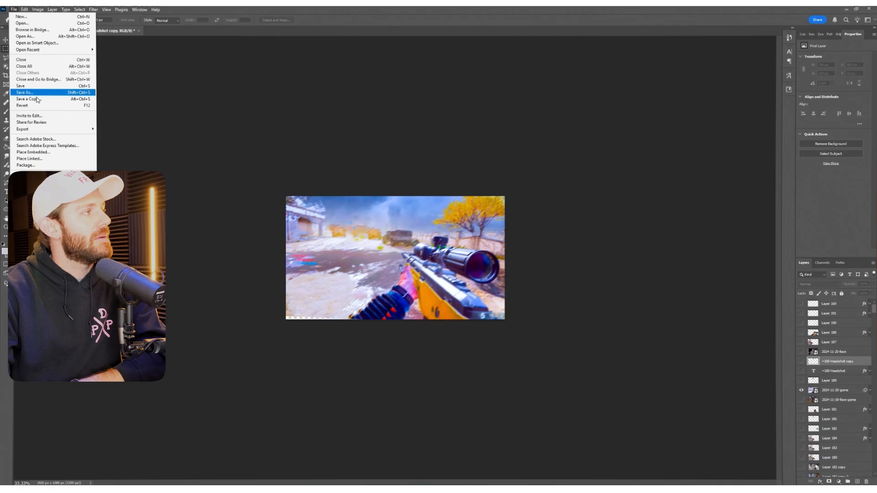
pyautogui.moveTo(46, 131)
pyautogui.click(137, 136)
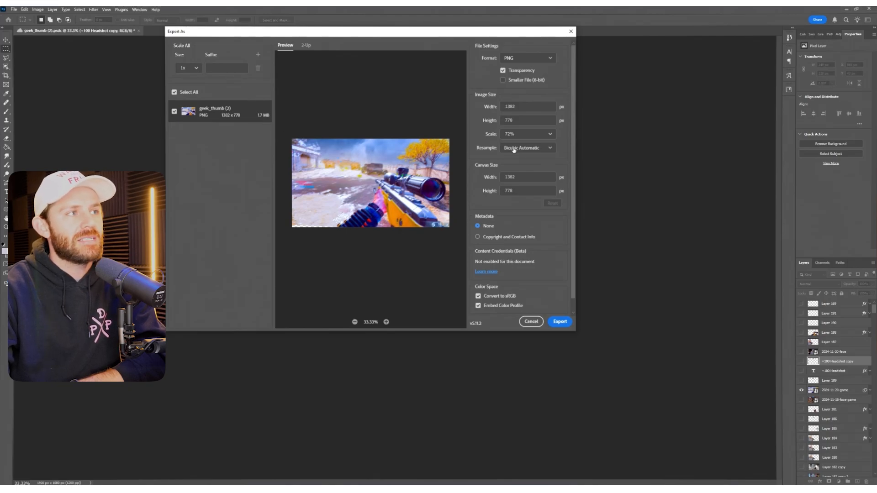
pyautogui.click(550, 134)
pyautogui.click(528, 155)
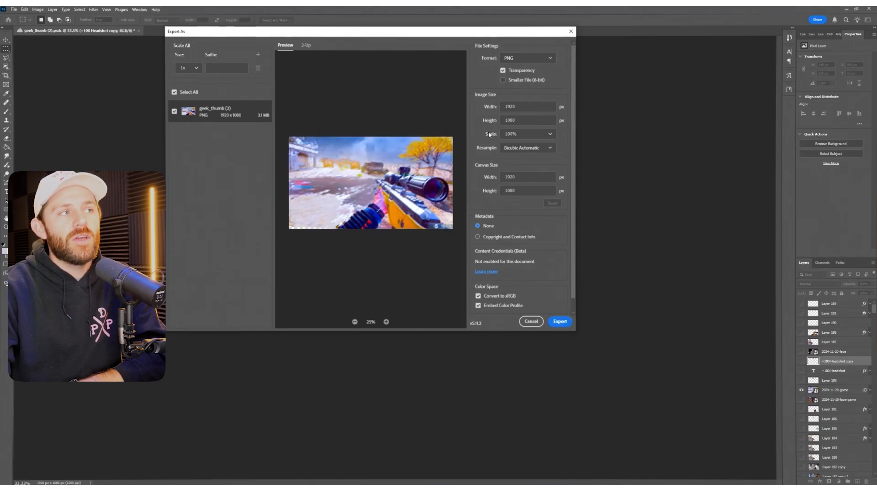
pyautogui.click(550, 134)
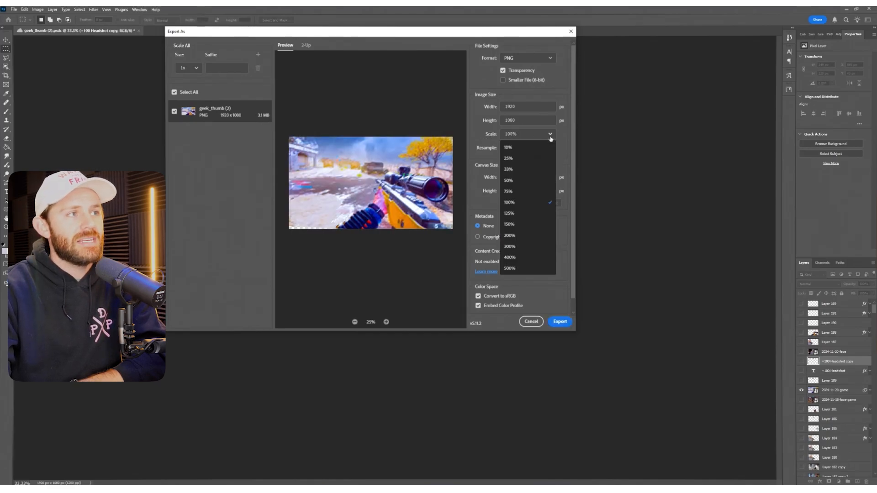
pyautogui.click(521, 191)
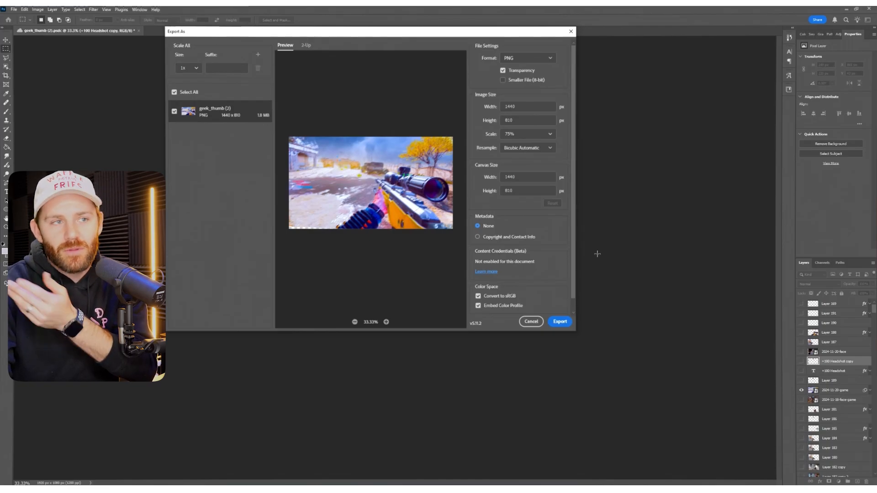
pyautogui.press('Escape')
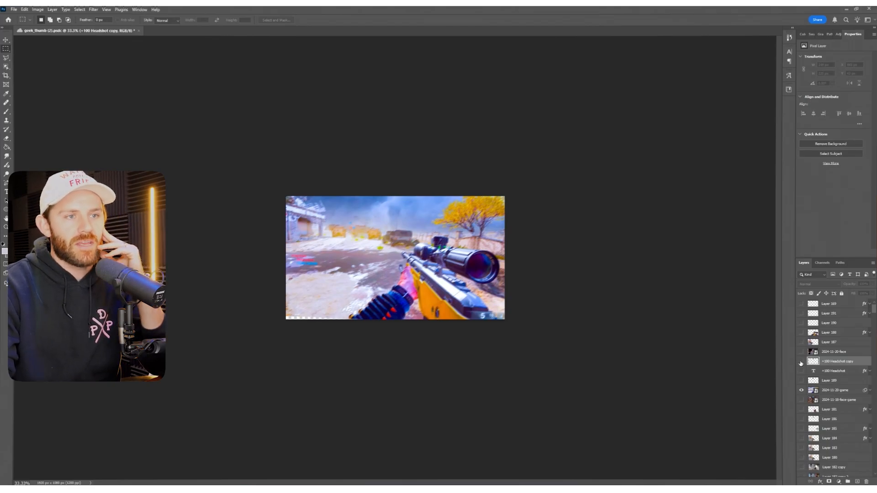
# Hide the 2024-11-20-game layer, copy the Kotaku Nuketown image from the browser's image results and paste it into the Photoshop thumbnail
pyautogui.keyDown('alt'); pyautogui.click(801, 390); pyautogui.keyUp('alt')
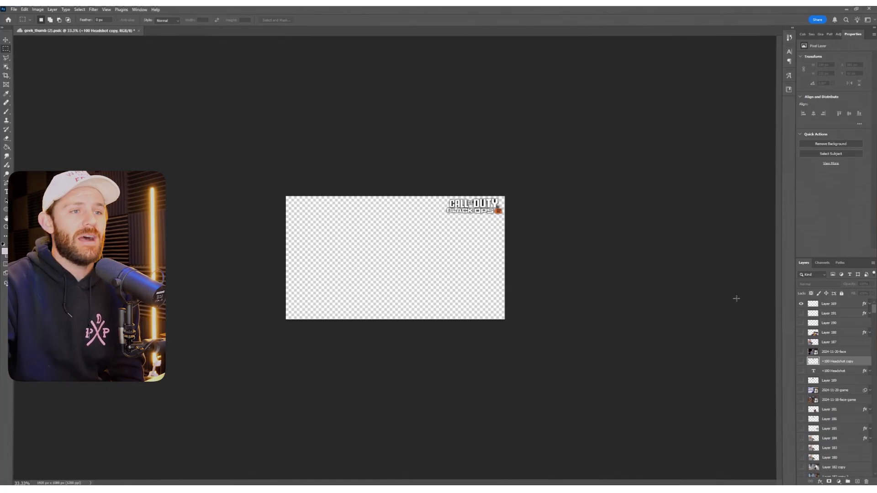
pyautogui.hotkey('alt', 'Tab')
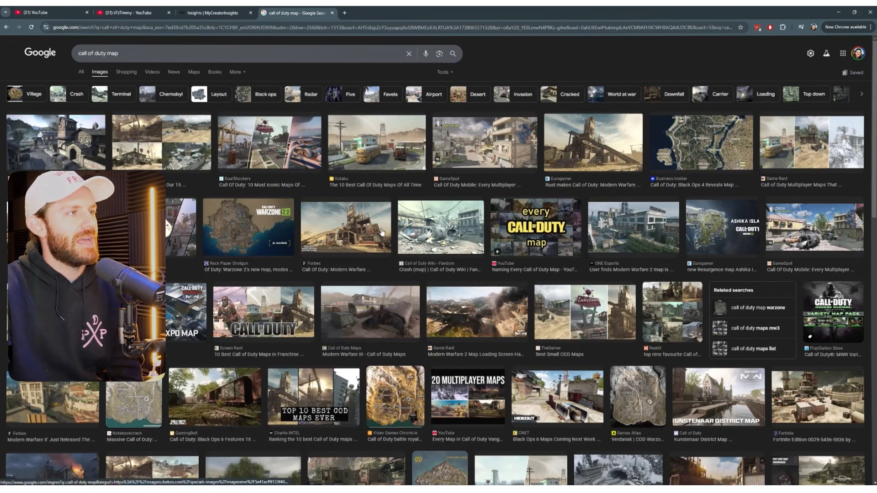
pyautogui.click(376, 142)
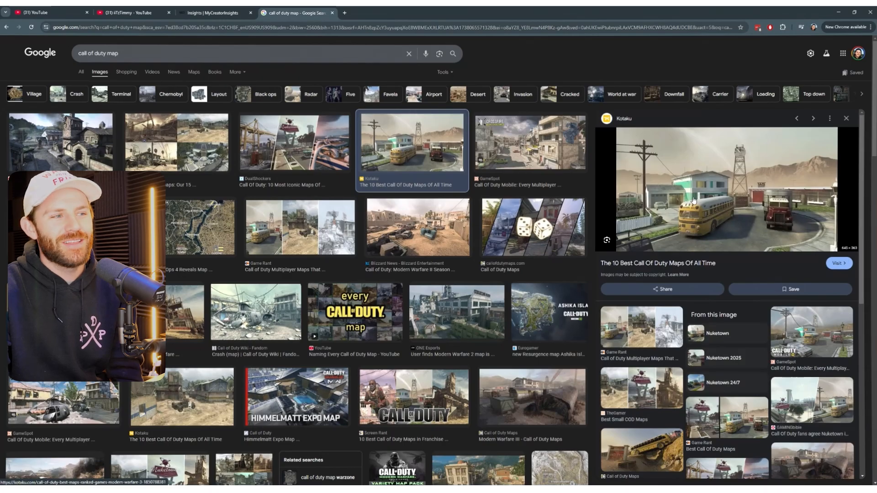
pyautogui.rightClick(724, 200)
pyautogui.click(756, 304)
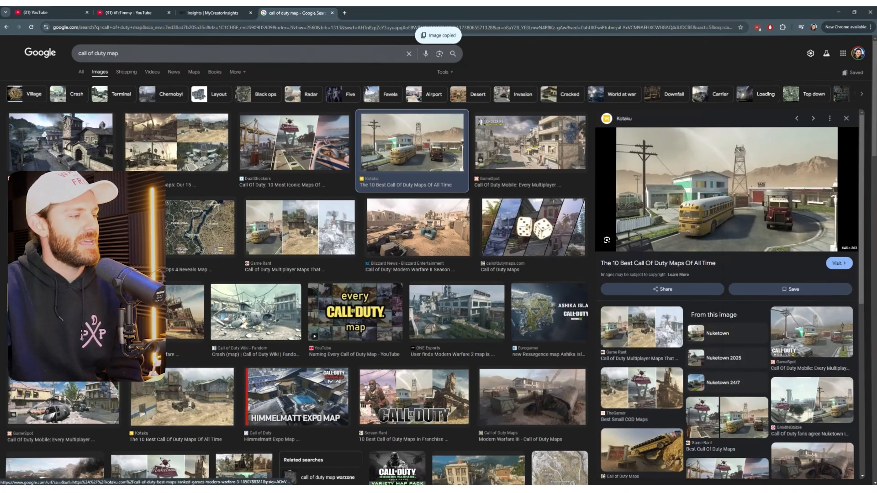
pyautogui.hotkey('alt', 'Tab')
pyautogui.hotkey('ctrl', 'v')
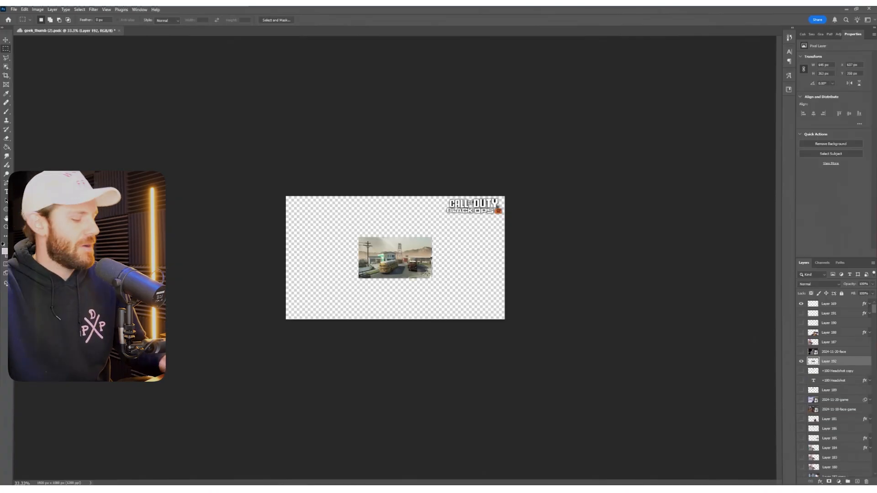
# Scale the pasted Nuketown image to about 1978 x 1113 px so that it covers the whole canvas
pyautogui.press('v')
pyautogui.moveTo(284, 321); pyautogui.dragTo(283, 321)
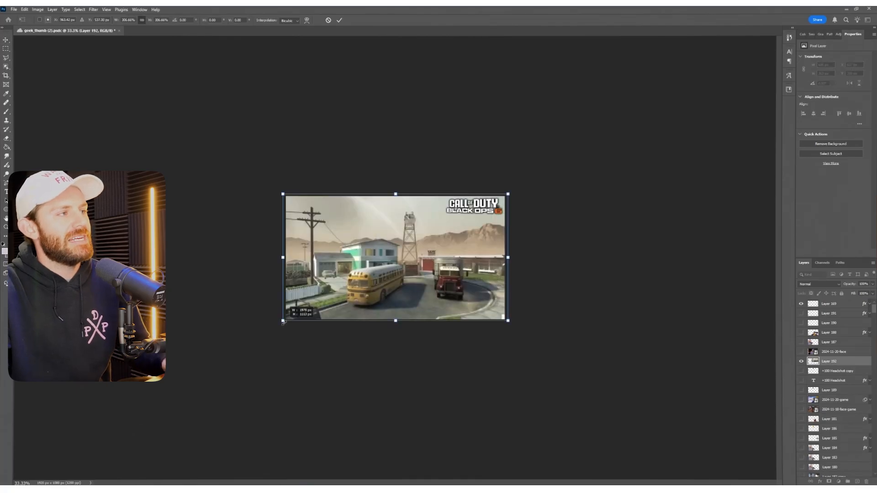
pyautogui.press('Return')
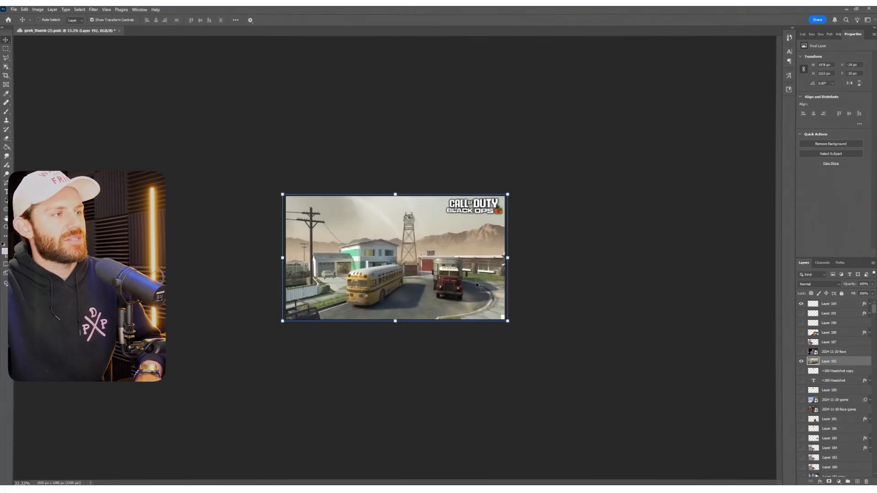
pyautogui.click(6, 48)
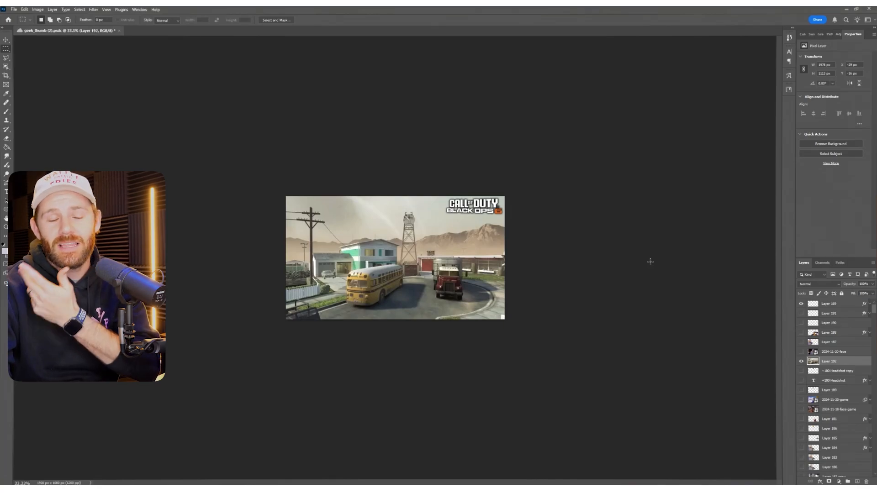
# Show the 2024-11-20-face layer, shift it left to about X -279 px over the Nuketown background, and save the document
pyautogui.click(833, 351)
pyautogui.click(801, 351)
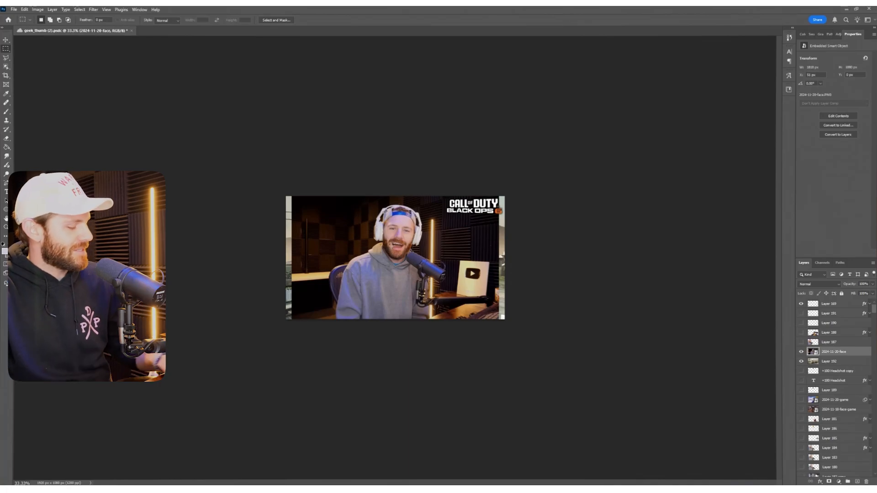
pyautogui.press('v')
pyautogui.moveTo(443, 257); pyautogui.dragTo(403, 254)
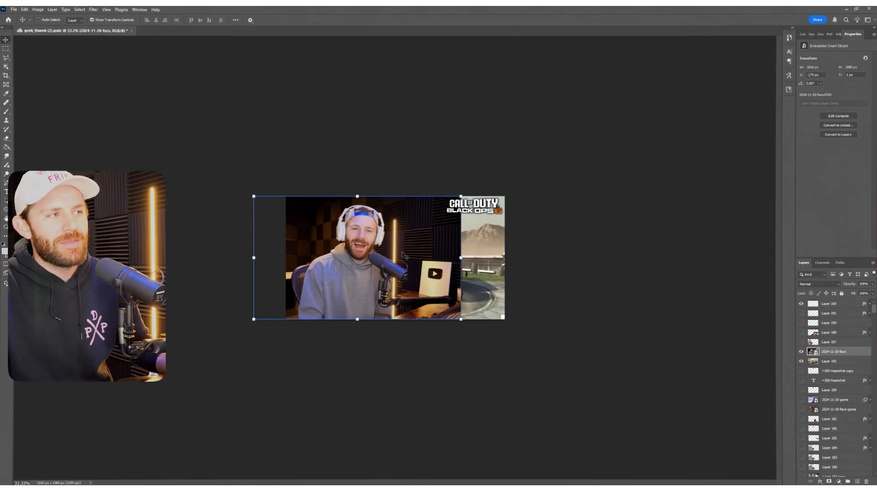
pyautogui.hotkey('ctrl', 's')
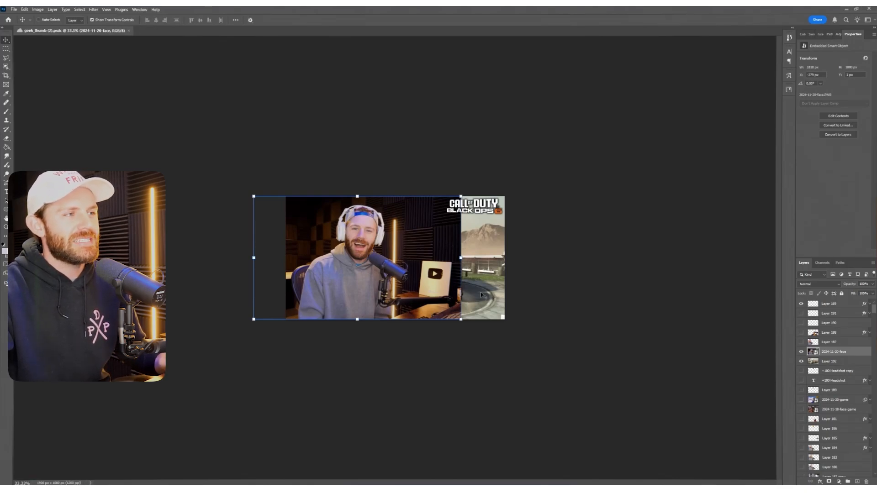
# Select the man in the hoodie together with the microphone on the 2024-11-20-face layer using the Object Selection tool
pyautogui.click(6, 66)
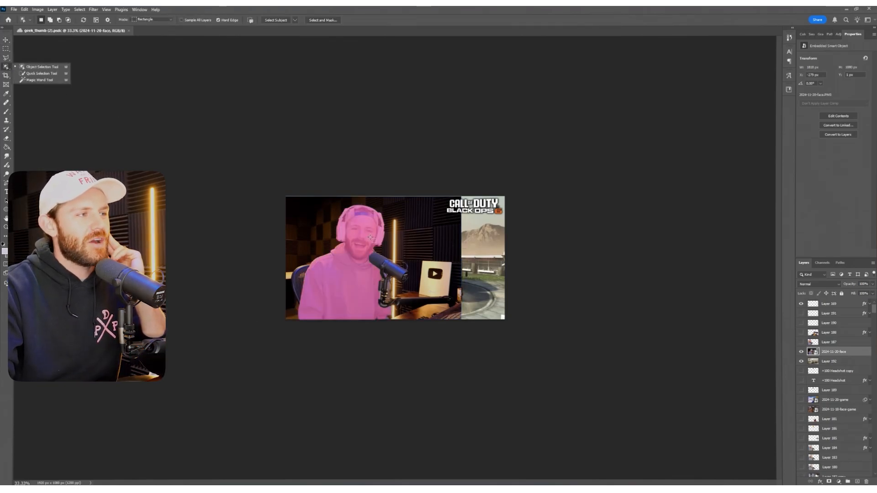
pyautogui.moveTo(370, 237); pyautogui.dragTo(373, 239)
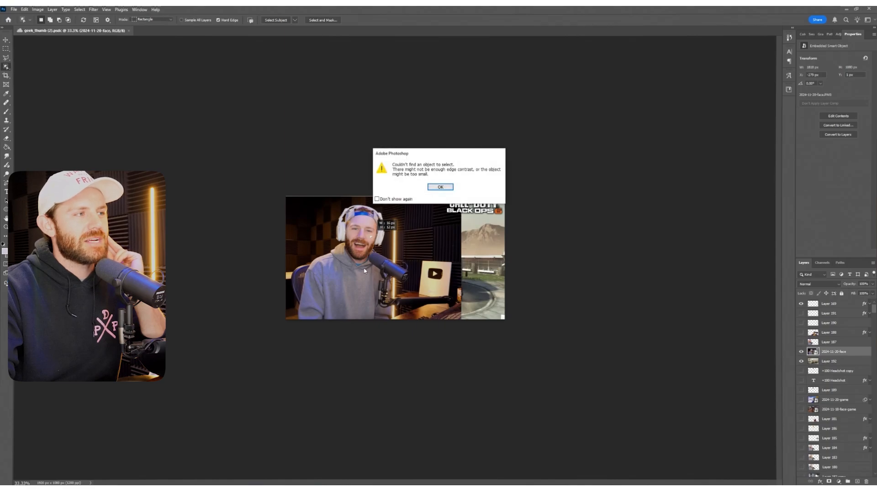
pyautogui.click(441, 185)
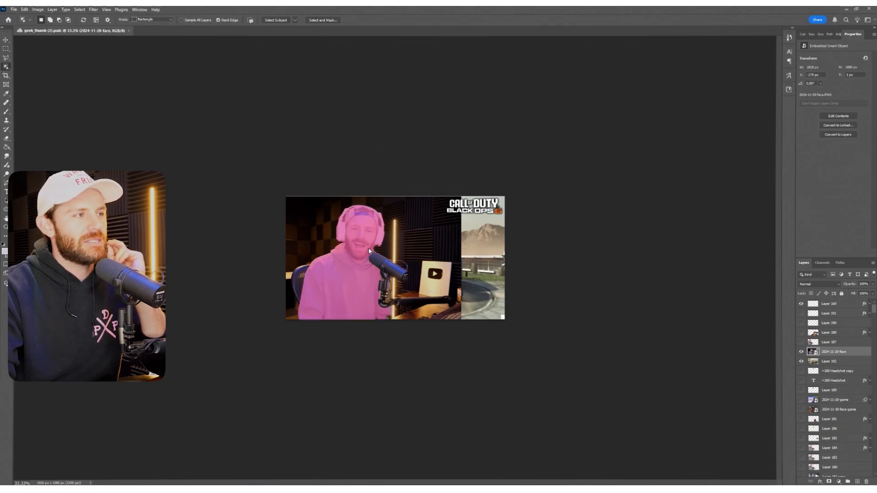
pyautogui.click(369, 250)
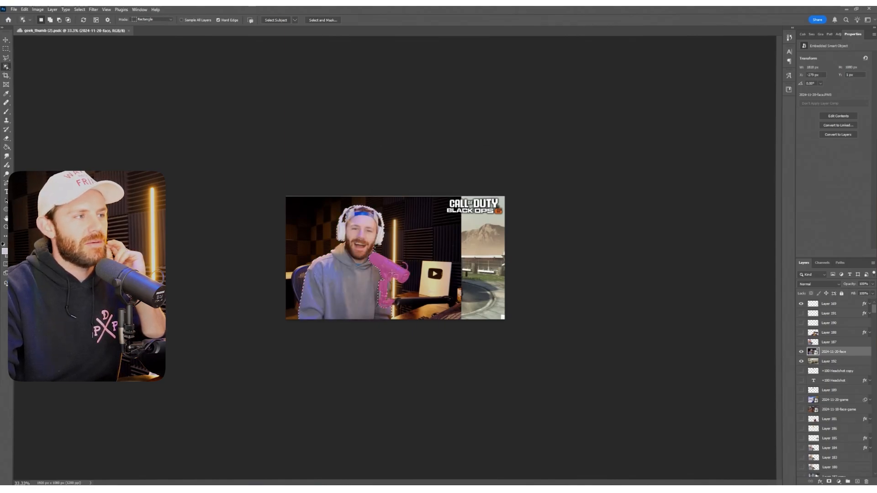
pyautogui.click(384, 270)
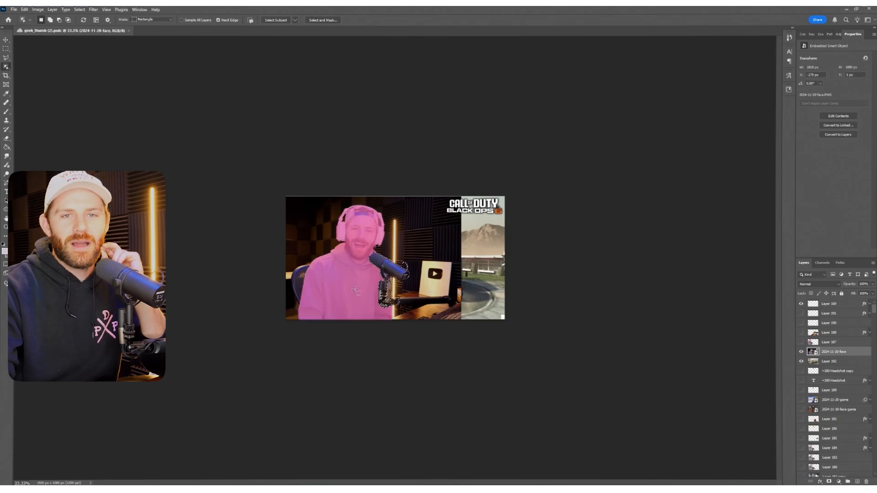
pyautogui.hotkey('ctrl', '1')
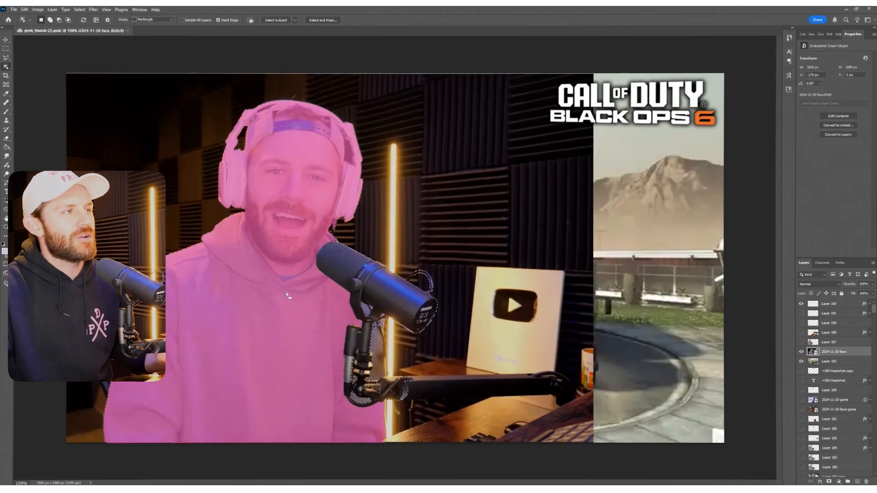
pyautogui.keyDown('shift'); pyautogui.click(287, 293); pyautogui.keyUp('shift')
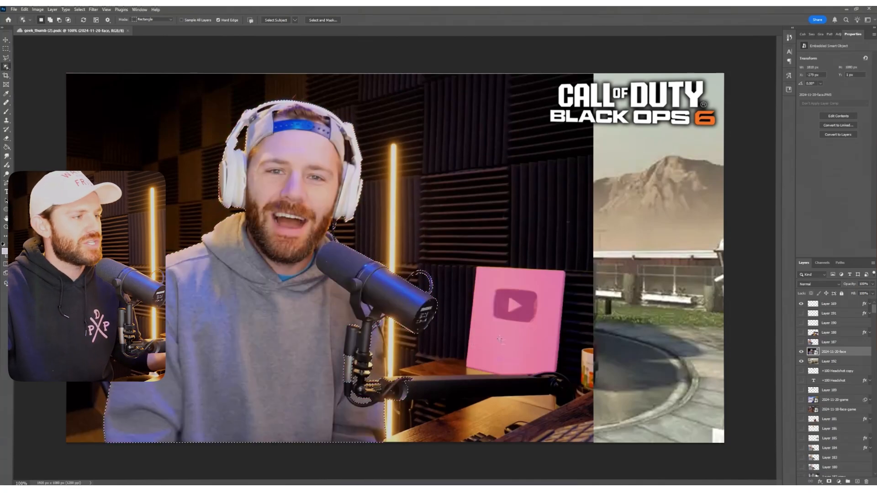
# Trim the microphone's boom arm out of the selection with the Quick Selection tool, using the finished cutout in Layer 187 as reference
pyautogui.rightClick(7, 66)
pyautogui.click(25, 73)
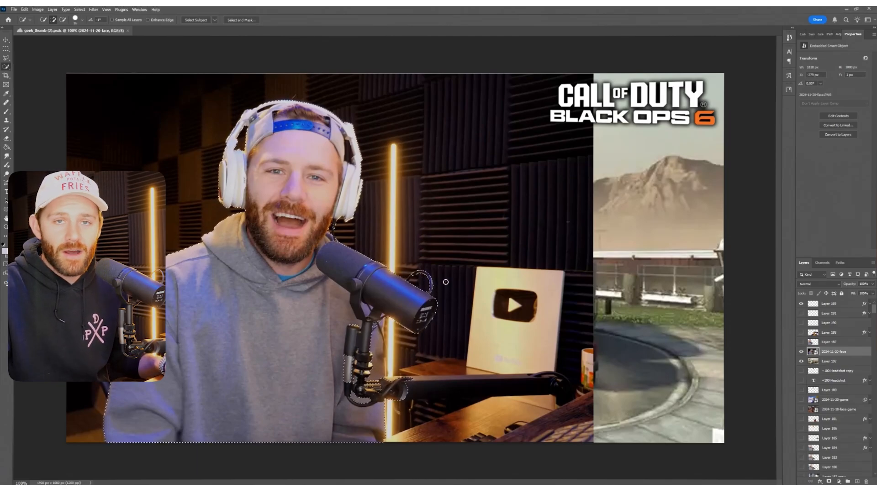
pyautogui.press('alt')
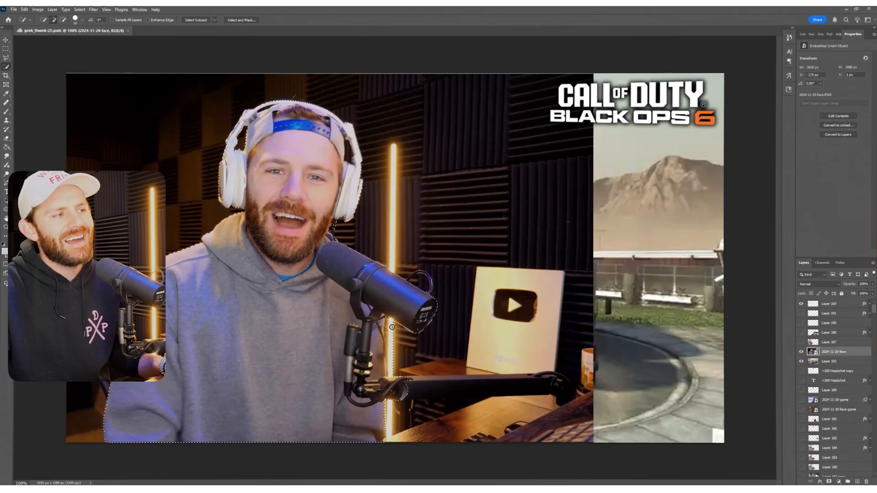
pyautogui.press('alt')
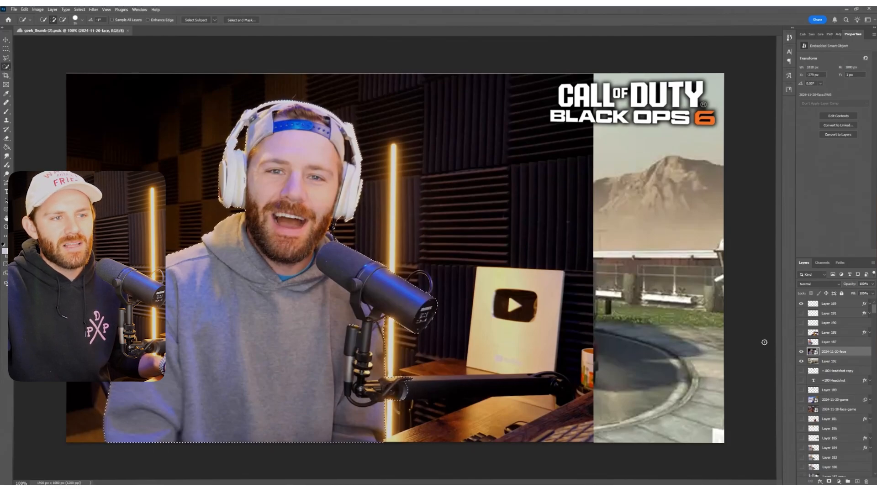
pyautogui.click(800, 351)
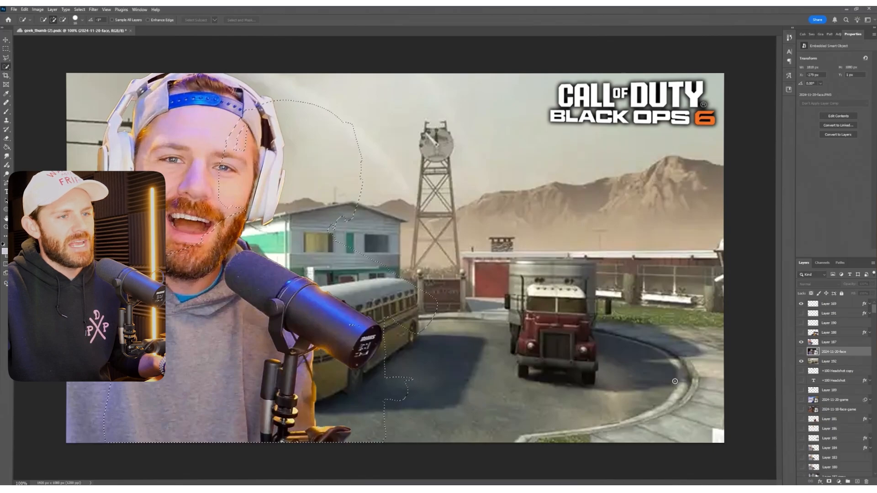
pyautogui.click(801, 352)
pyautogui.click(801, 342)
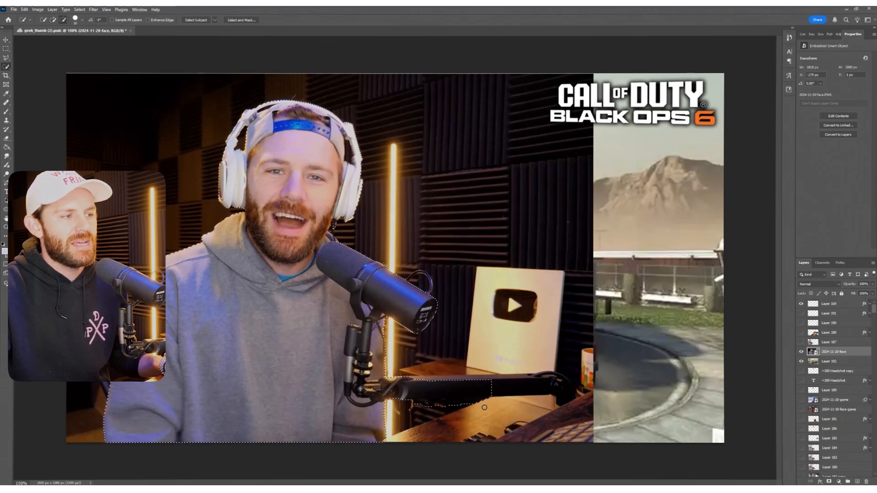
pyautogui.keyDown('alt'); pyautogui.moveTo(484, 408); pyautogui.dragTo(410, 401); pyautogui.keyUp('alt')
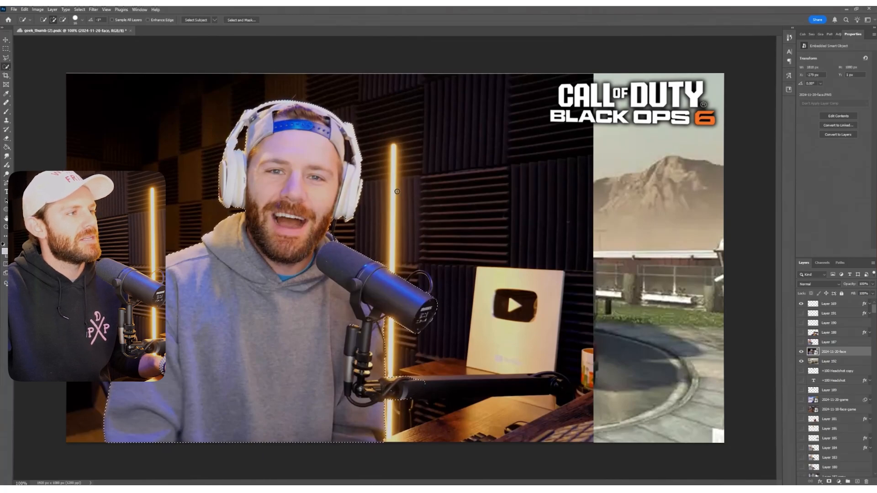
# Copy the selected man and microphone to a new layer and hide the 2024-11-20-face layer beneath it
pyautogui.hotkey('ctrl', 'j')
pyautogui.hotkey('ctrl', '-')
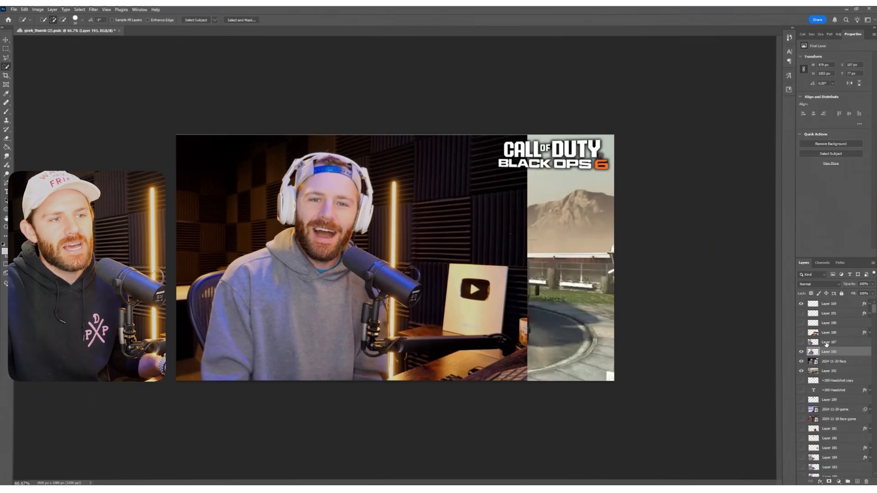
pyautogui.click(801, 361)
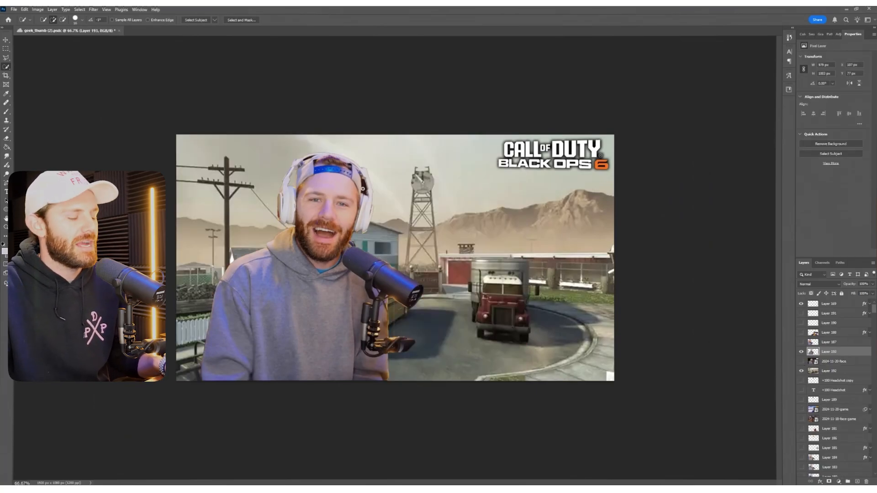
pyautogui.scroll(2, 355, 190)
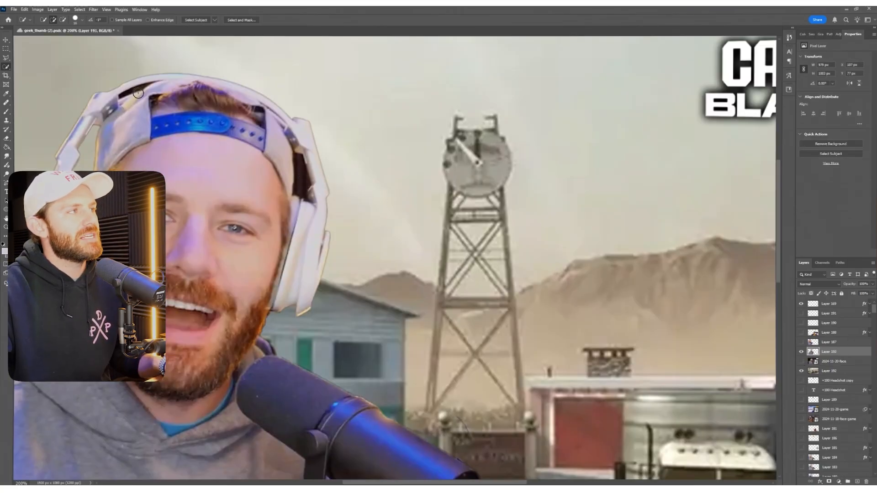
# Set up the Eraser for the cutout on Layer 193 with a small round brush at 100% hardness
pyautogui.scroll(-3, 411, 233)
pyautogui.scroll(-1, 425, 238)
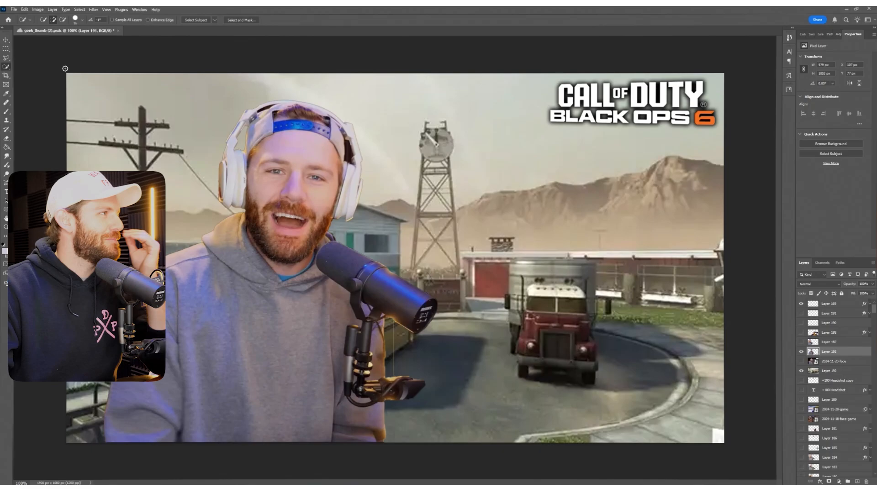
pyautogui.rightClick(6, 66)
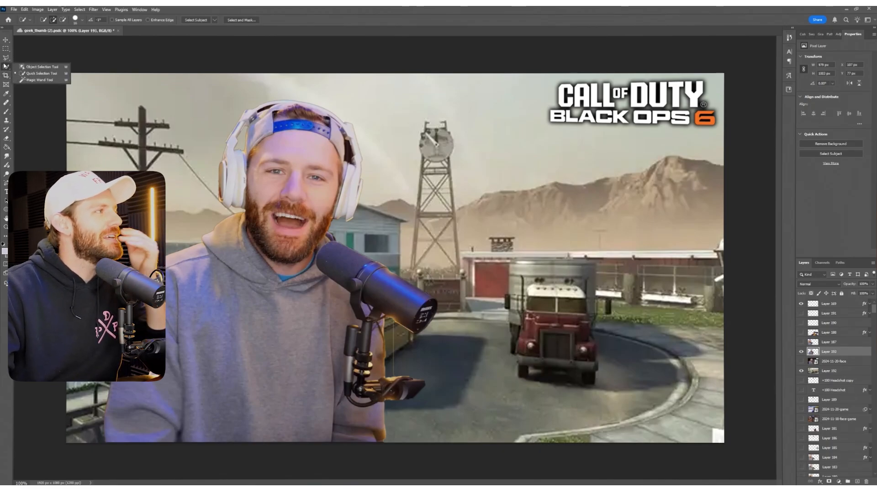
pyautogui.press('m')
pyautogui.click(6, 138)
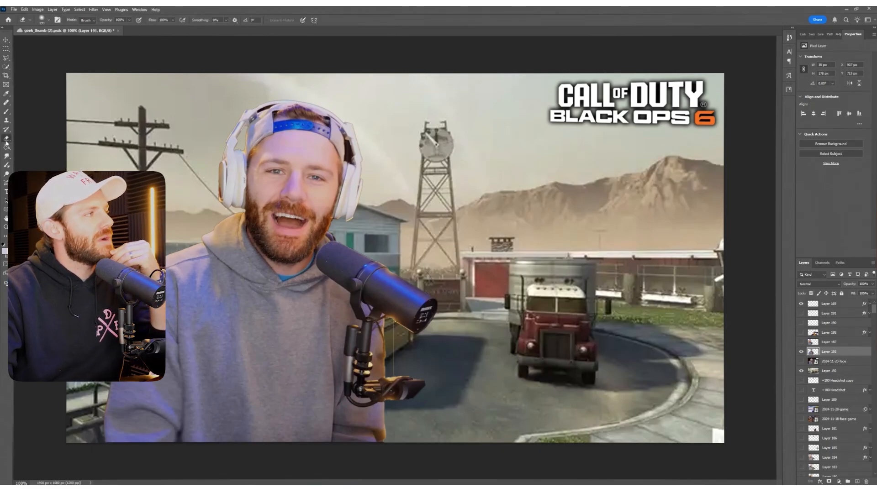
pyautogui.click(43, 19)
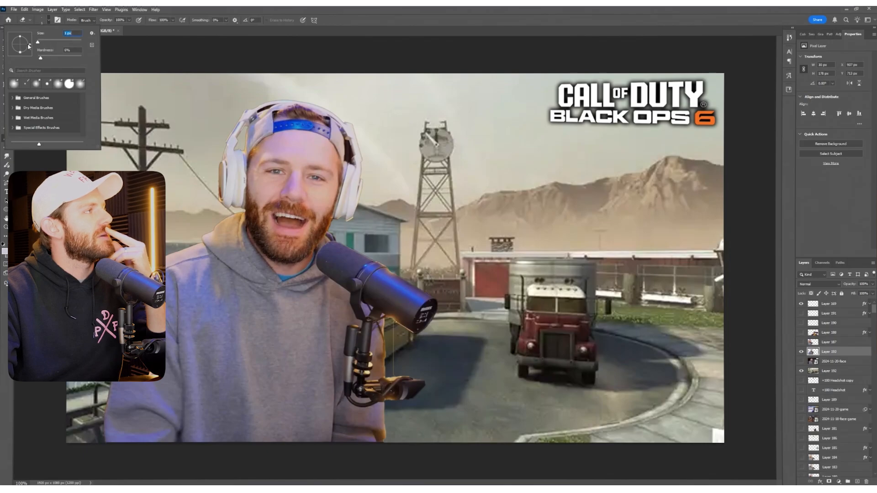
pyautogui.press('Tab')
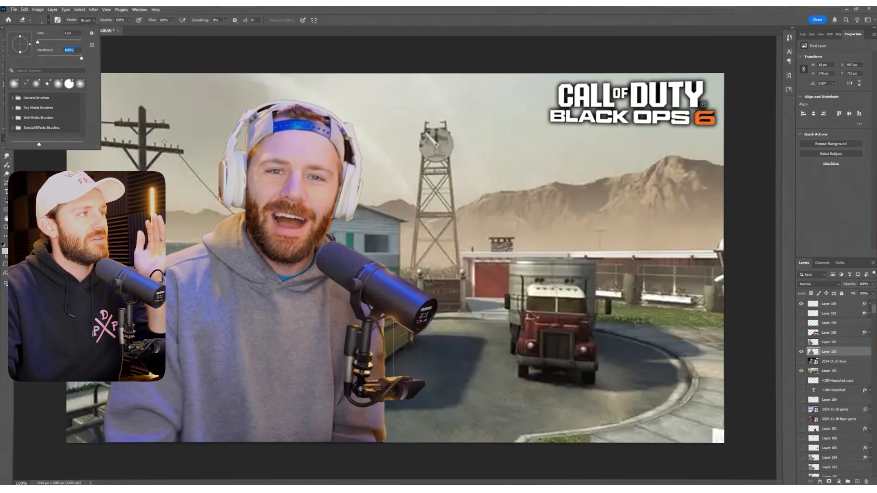
pyautogui.moveTo(39, 40); pyautogui.dragTo(40, 39)
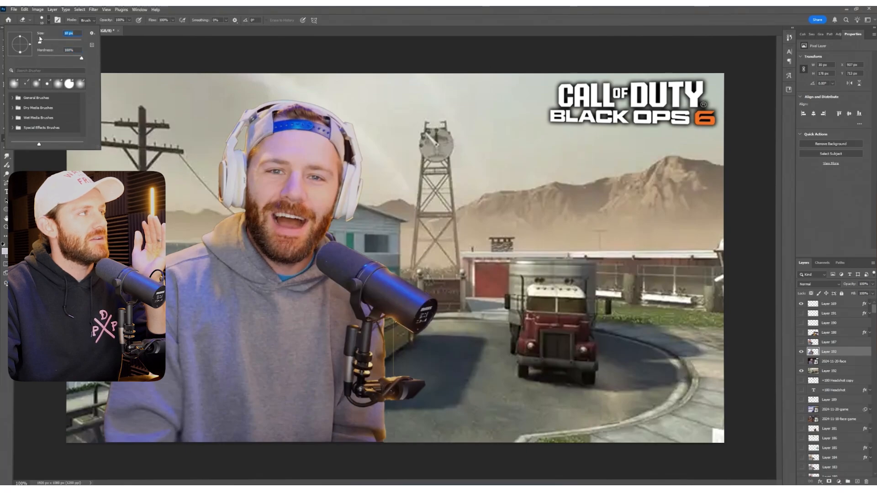
pyautogui.click(43, 21)
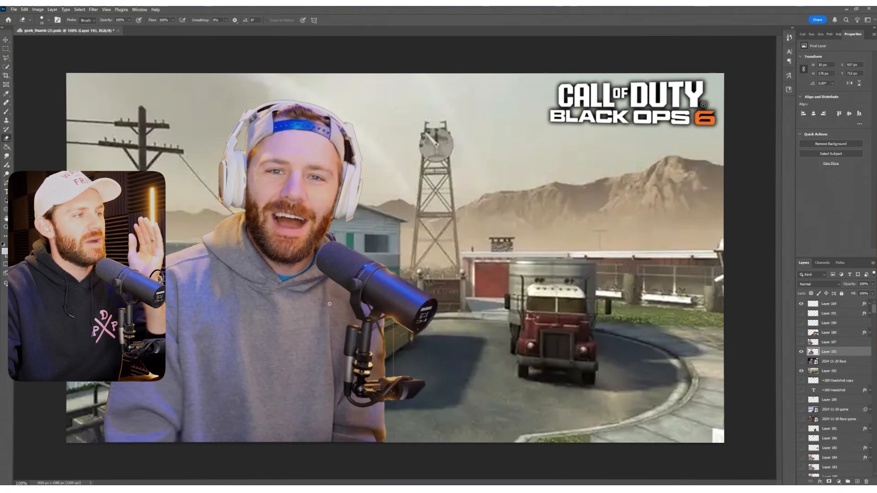
# Erase the thin stray vertical line beneath the microphone on the cutout layer
pyautogui.scroll(2, 389, 326)
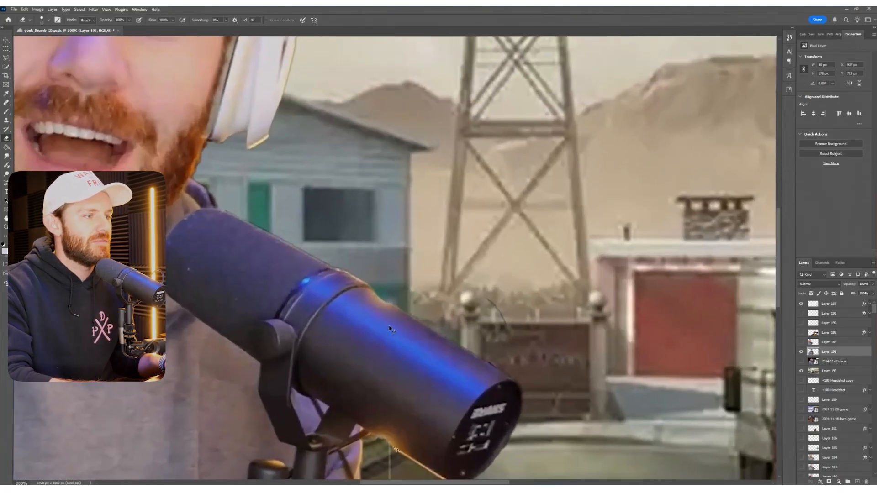
pyautogui.scroll(-4, 384, 310)
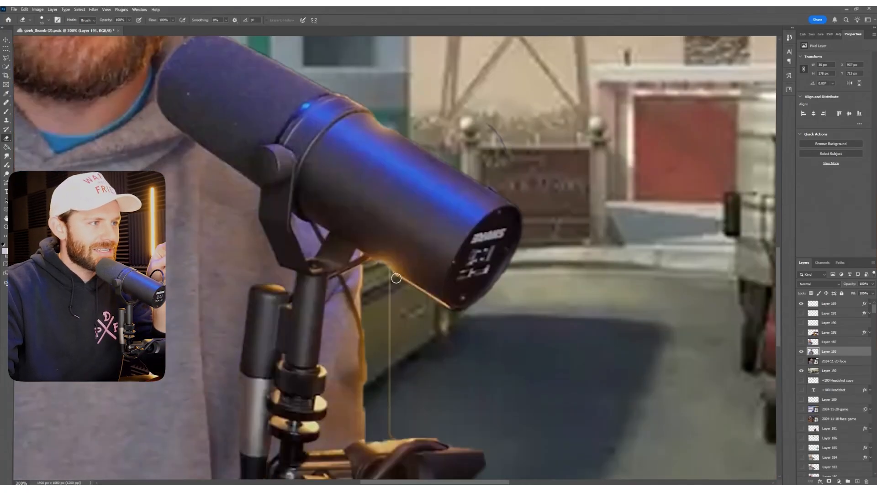
pyautogui.scroll(-1, 388, 221)
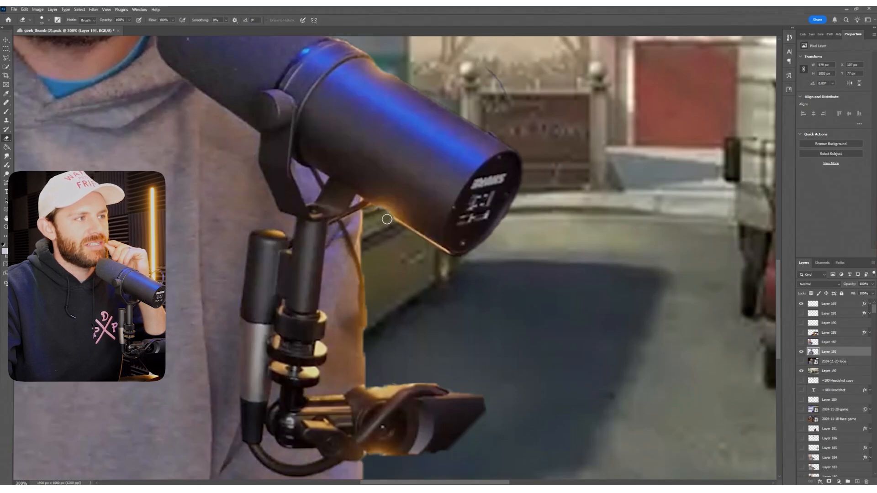
pyautogui.hotkey('ctrl', '1')
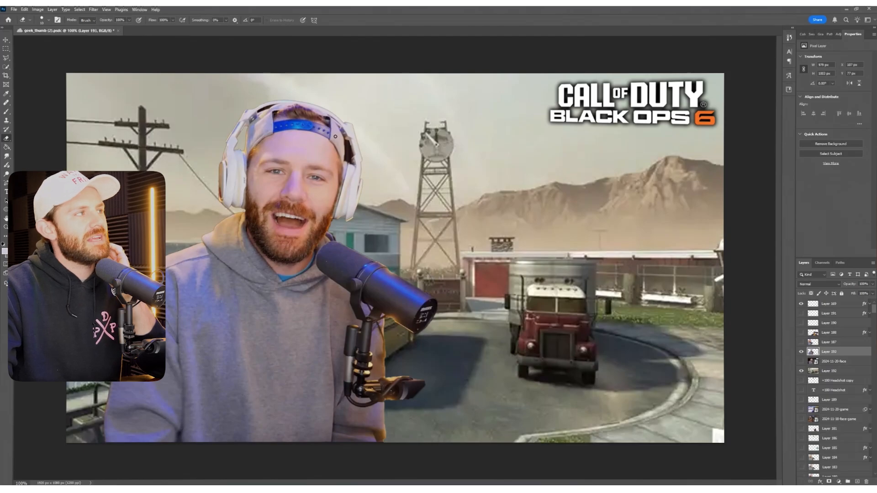
# Outline the dark gap between the cap and the headphones with the Polygonal Lasso, delete it, and clear the selection
pyautogui.click(6, 59)
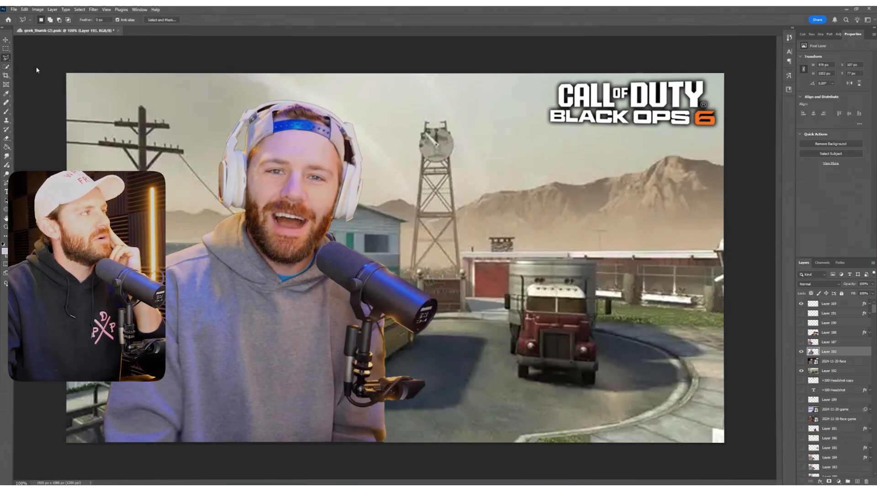
pyautogui.hotkey('ctrl', '+')
pyautogui.hotkey('ctrl', '+')
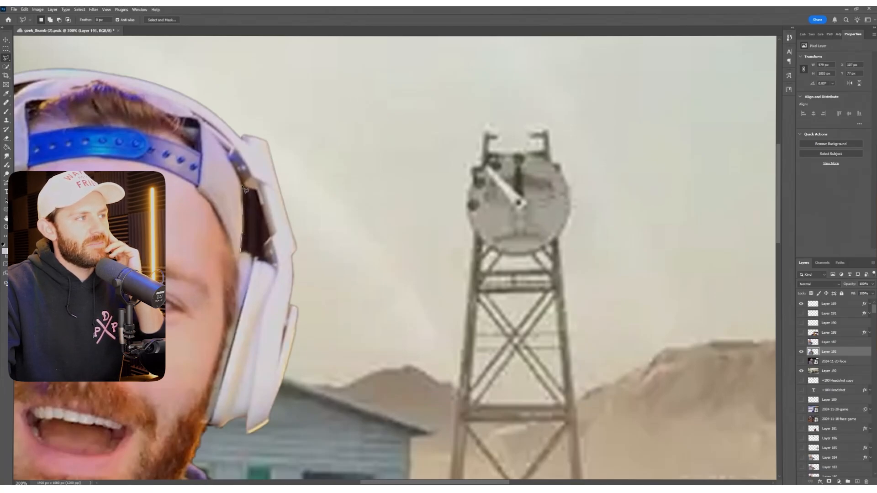
pyautogui.click(257, 189)
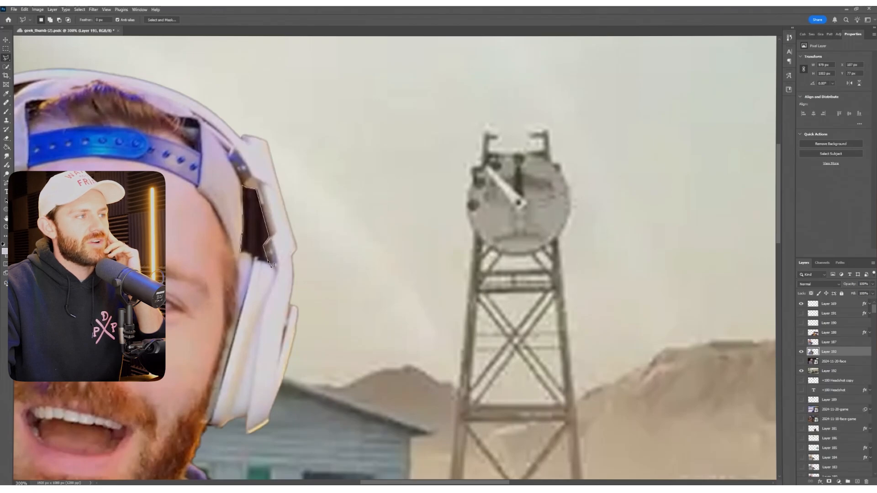
pyautogui.click(244, 254)
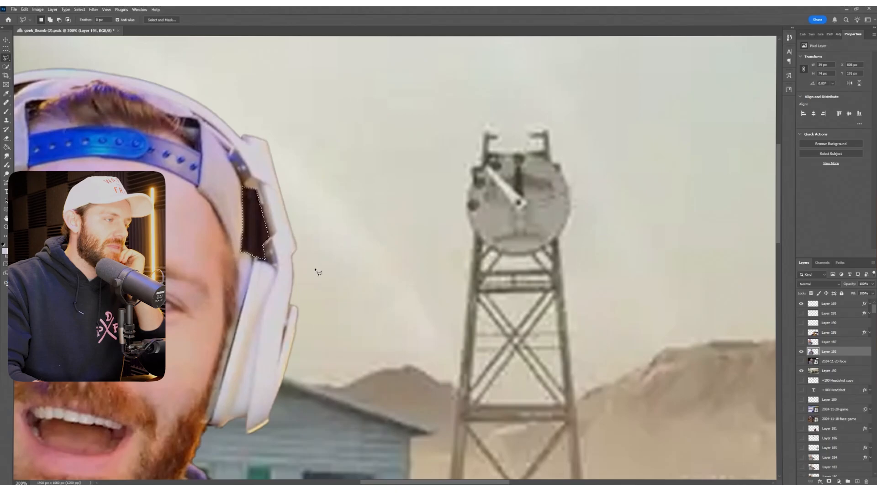
pyautogui.press('Delete')
pyautogui.hotkey('ctrl', '-')
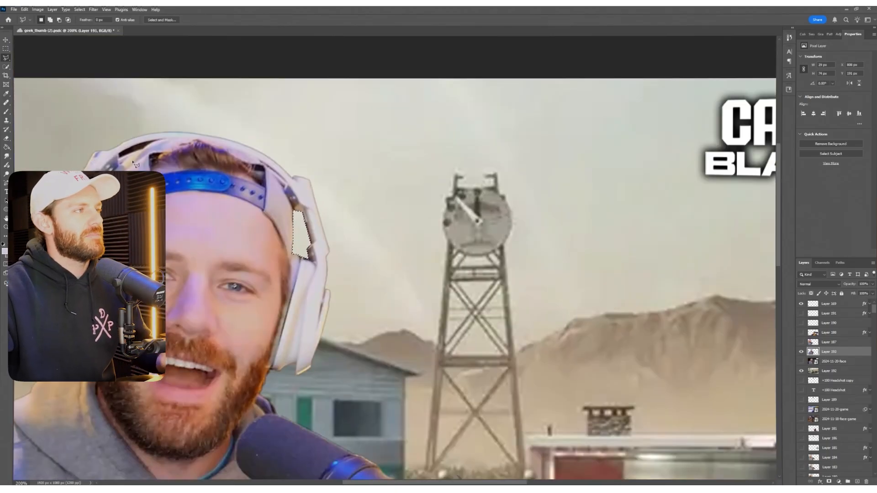
pyautogui.press('m')
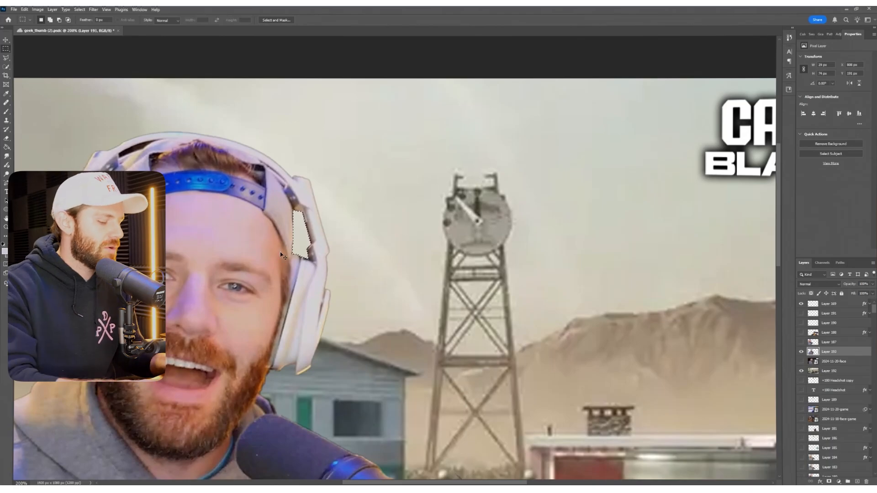
pyautogui.hotkey('ctrl', '-')
pyautogui.hotkey('ctrl', '-')
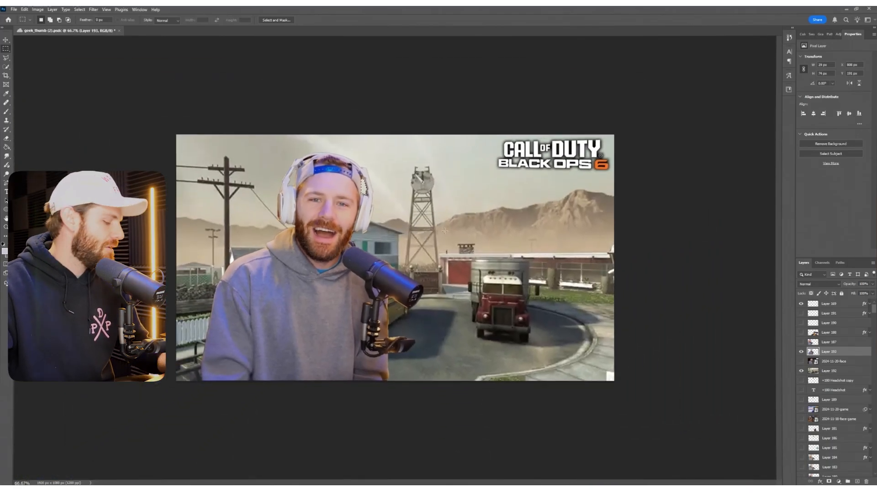
pyautogui.press('v')
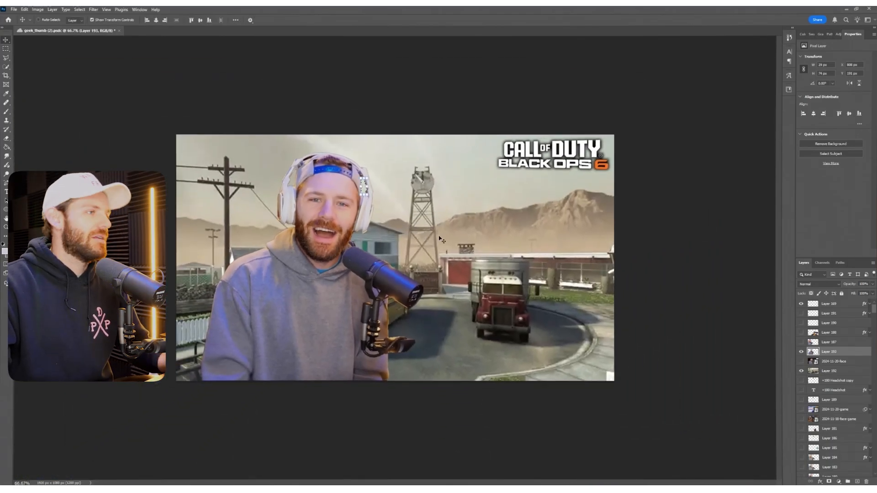
pyautogui.click(5, 48)
# Try the cutout of the man at about 841 px wide in the lower-left corner of the thumbnail
pyautogui.press('v')
pyautogui.moveTo(357, 236); pyautogui.dragTo(293, 224)
pyautogui.moveTo(354, 142); pyautogui.dragTo(301, 217)
pyautogui.moveTo(253, 263); pyautogui.dragTo(284, 242)
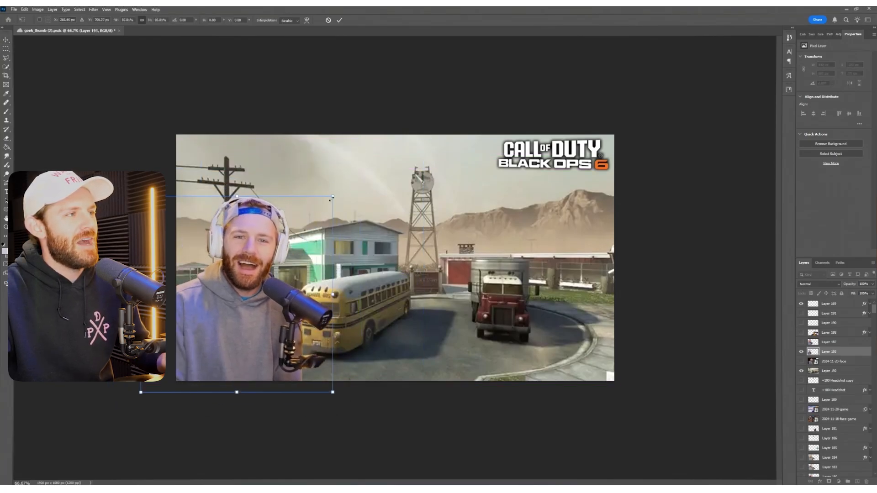
pyautogui.press('Return')
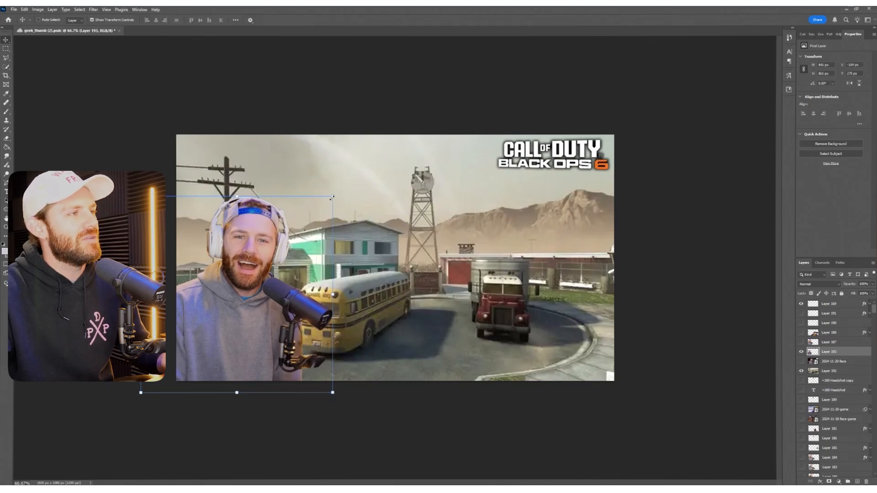
# Enlarge the cutout to about 1234 px wide, with its top at the canvas edge and X at about -280 px
pyautogui.moveTo(332, 196); pyautogui.dragTo(395, 131)
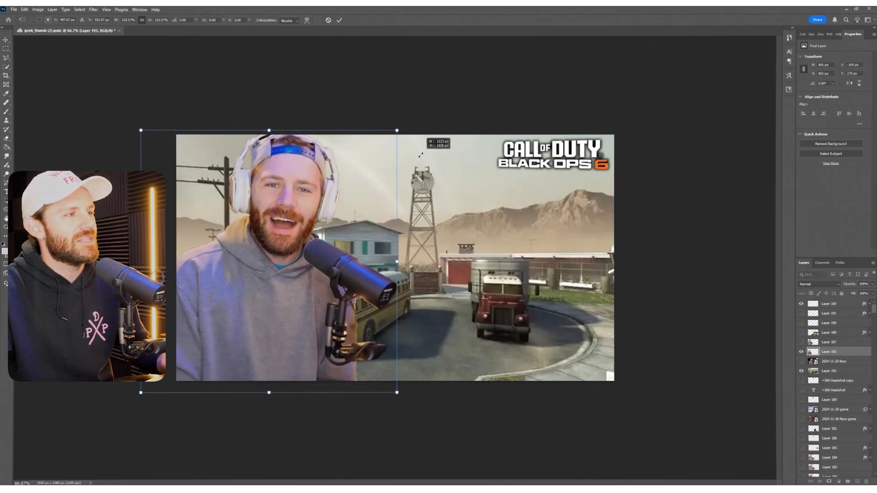
pyautogui.moveTo(336, 183); pyautogui.dragTo(321, 191)
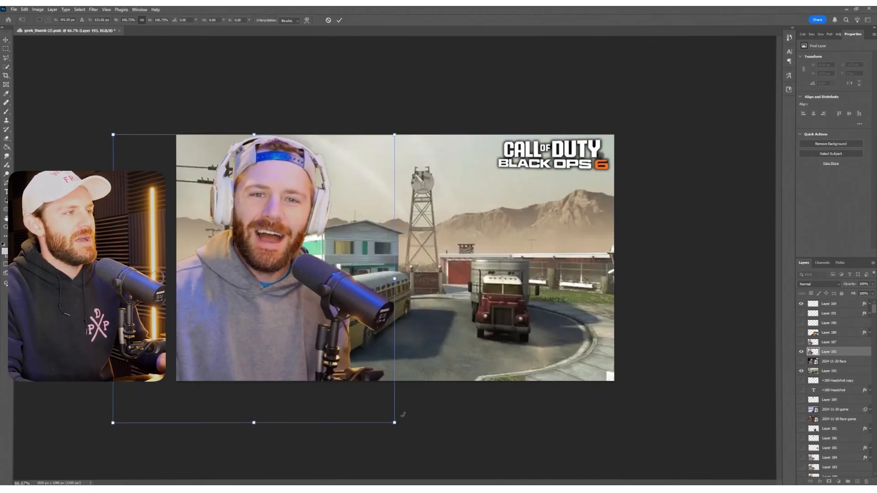
pyautogui.press('Return')
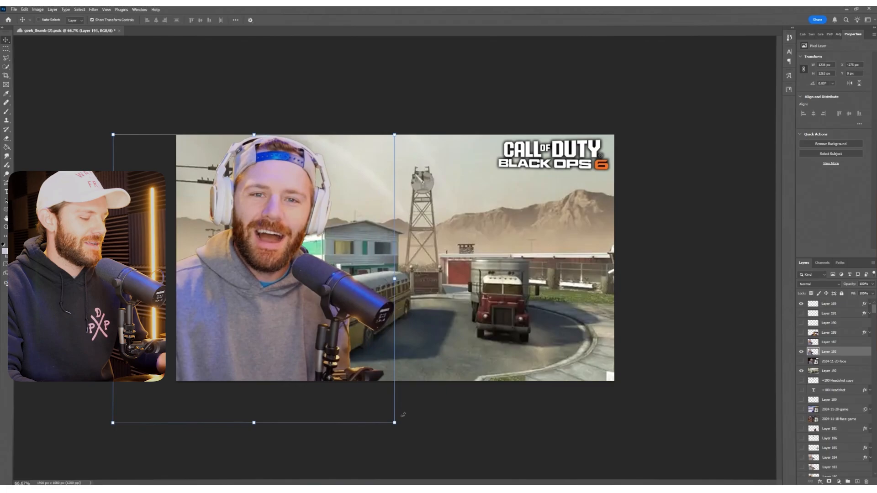
pyautogui.hotkey('ctrl', '-')
pyautogui.hotkey('ctrl', '-')
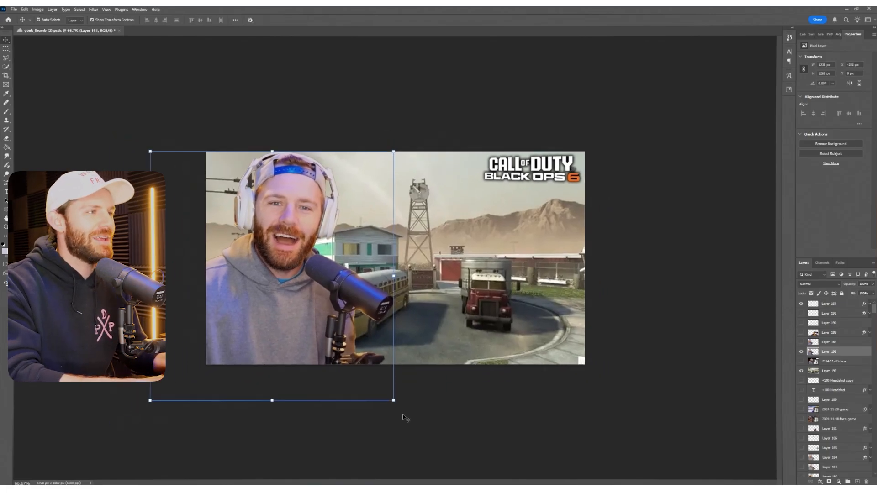
pyautogui.hotkey('ctrl', '-')
pyautogui.click(6, 48)
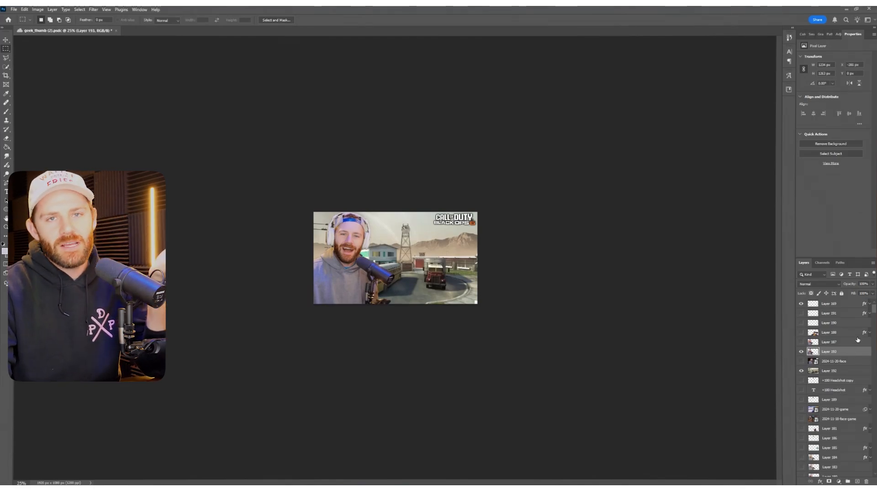
# Move the 2024-11-20-game layer directly above the cutout on Layer 193 and show it
pyautogui.moveTo(835, 409); pyautogui.dragTo(803, 355)
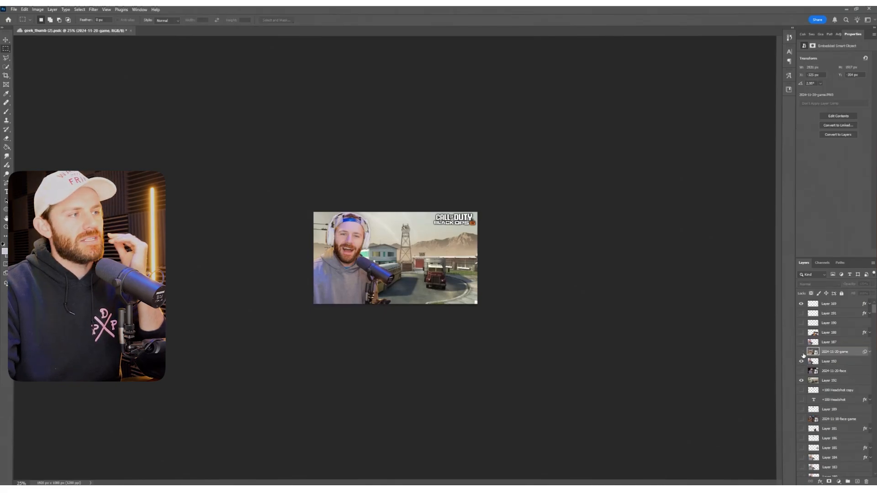
pyautogui.click(802, 352)
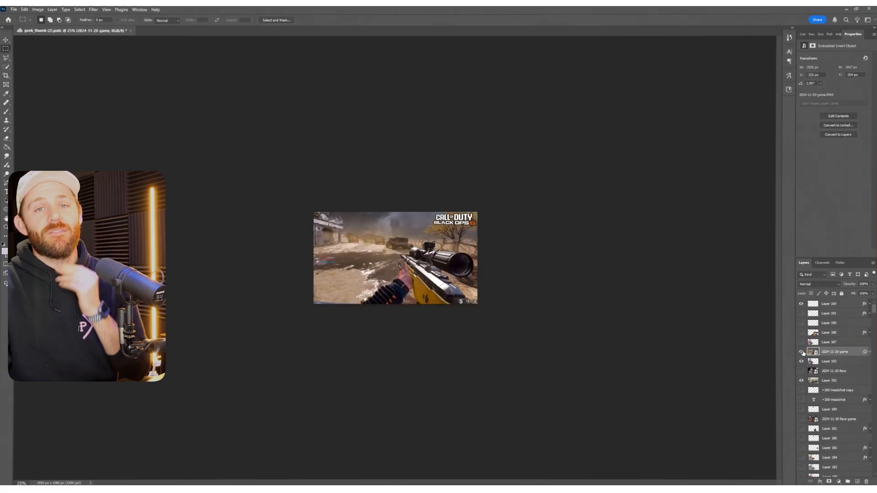
pyautogui.hotkey('ctrl', '+')
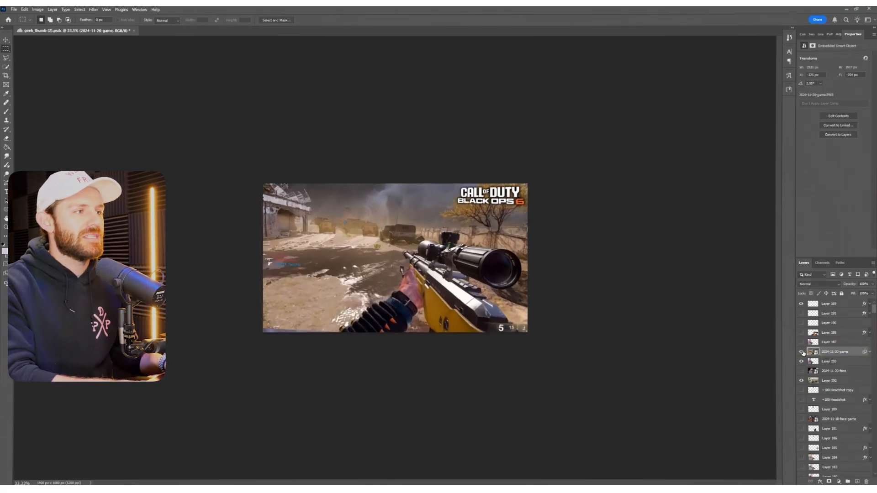
pyautogui.hotkey('ctrl', '+')
# Scale the game screenshot down until its whole frame fits inside the canvas, and rotate it to nearly level
pyautogui.press('v')
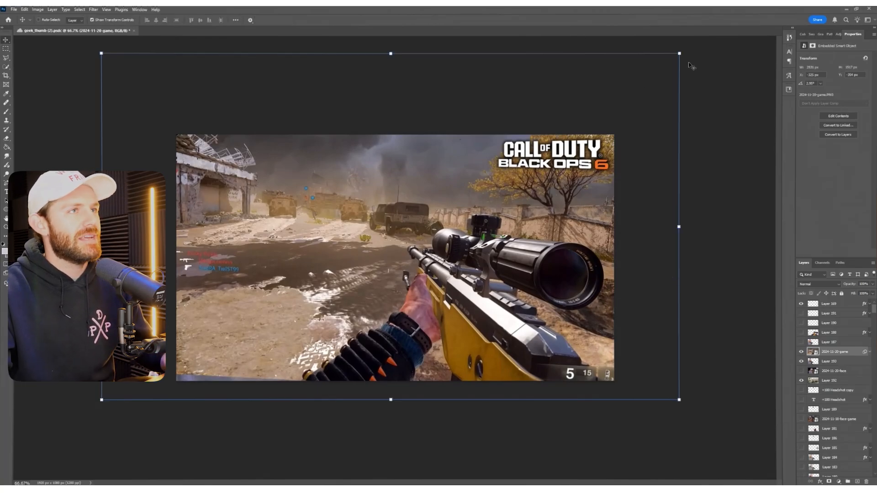
pyautogui.moveTo(656, 74); pyautogui.dragTo(456, 184)
pyautogui.moveTo(369, 204); pyautogui.dragTo(491, 179)
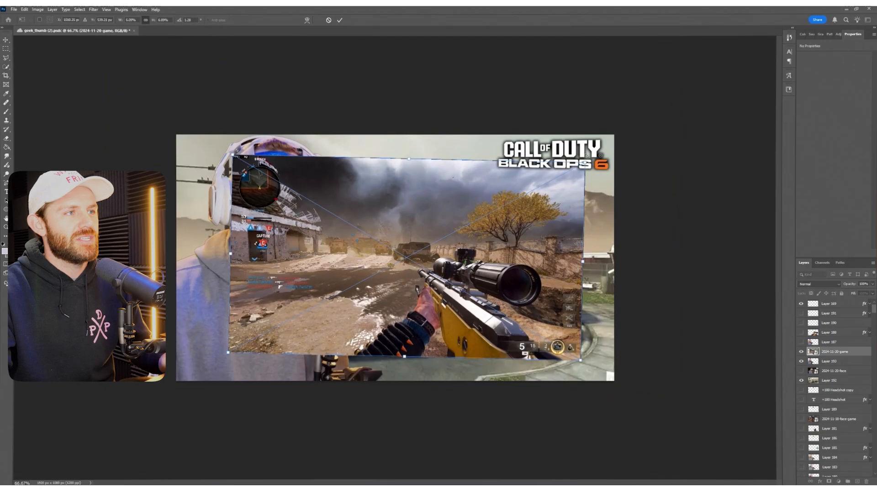
pyautogui.moveTo(583, 156); pyautogui.dragTo(582, 154)
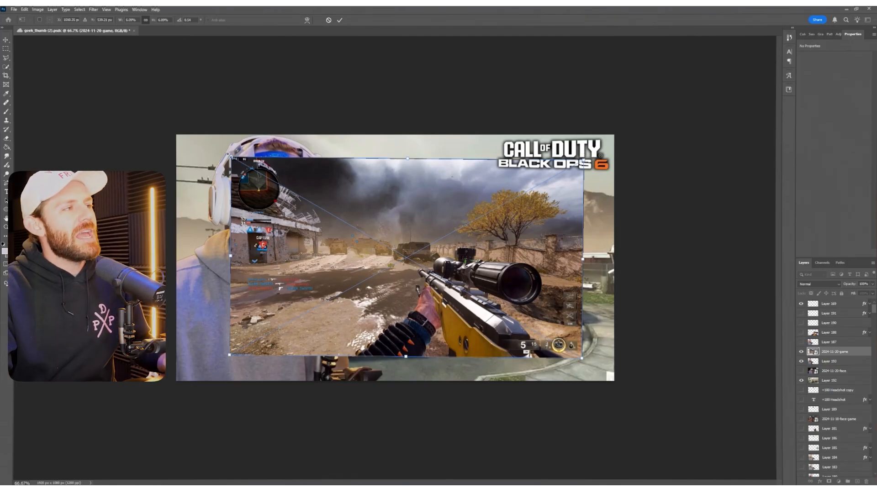
pyautogui.moveTo(224, 154); pyautogui.dragTo(225, 151)
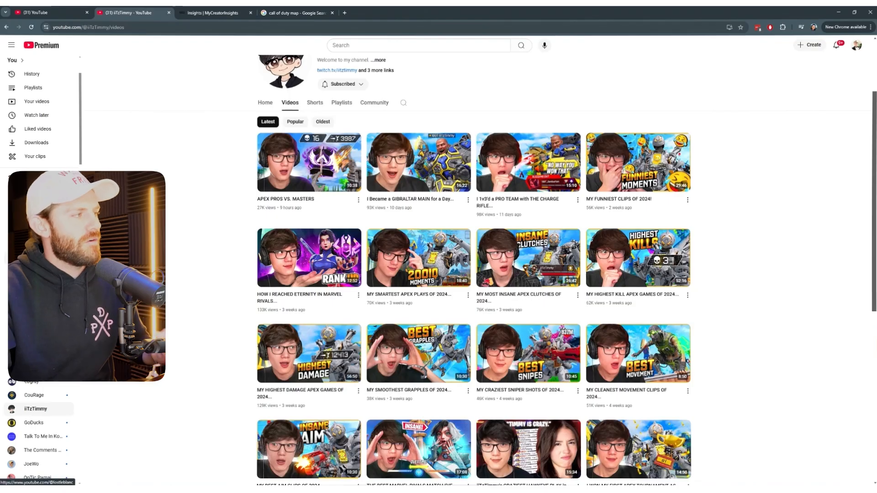
# Switch to YouTube in the browser and look over the thumbnails in the Lost LeBlanc channel's video list
pyautogui.click(290, 205)
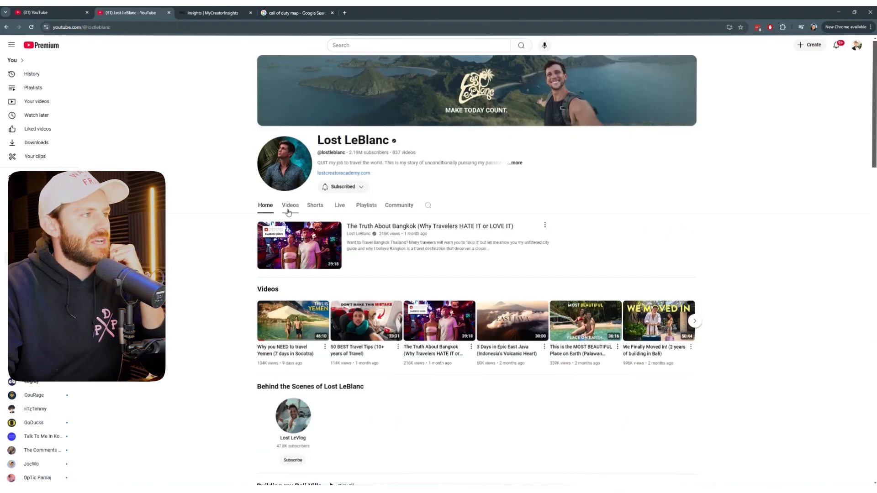
pyautogui.scroll(-1, 263, 243)
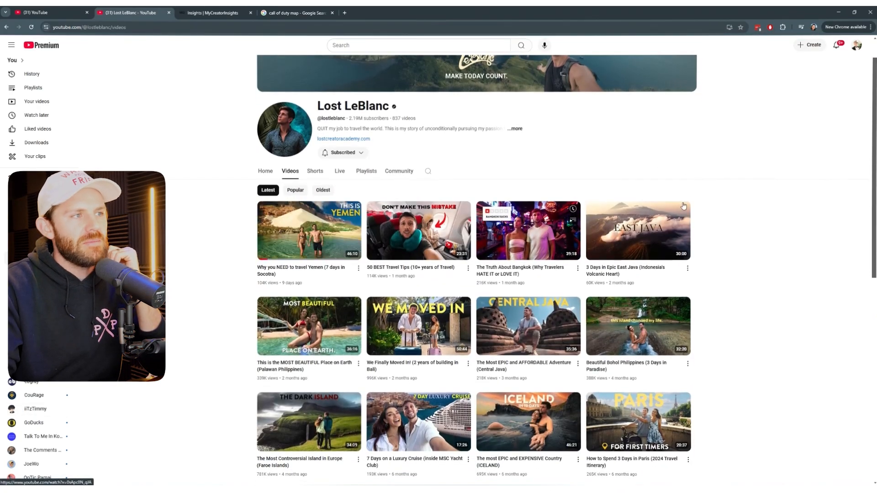
# Look further down the Lost LeBlanc channel's video list at the travel thumbnails
pyautogui.scroll(-2, 721, 211)
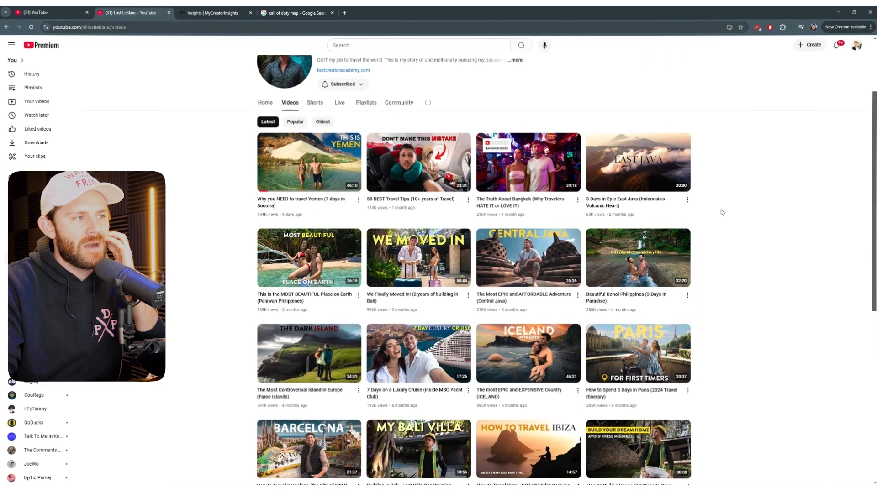
pyautogui.scroll(-1, 721, 212)
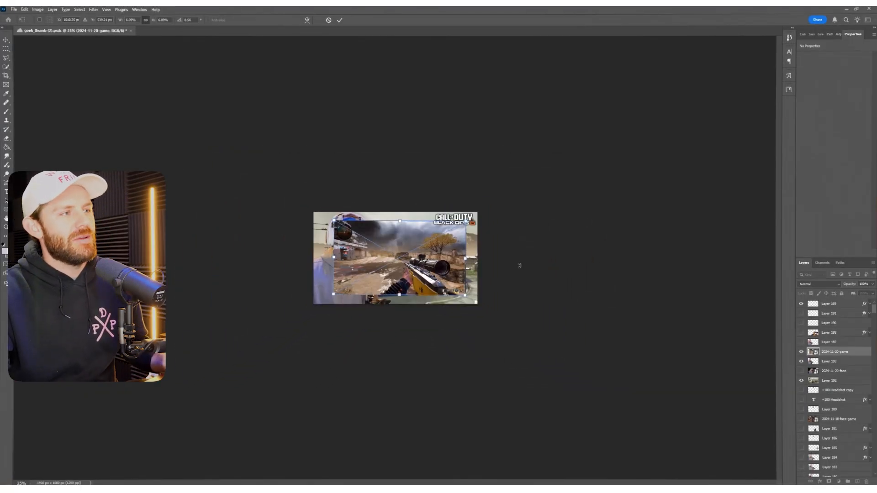
# Switch to Photoshop, undo the game screenshot's last two transform changes so it covers the canvas, and apply the transform
pyautogui.hotkey('ctrl', 'z')
pyautogui.hotkey('ctrl', 'z')
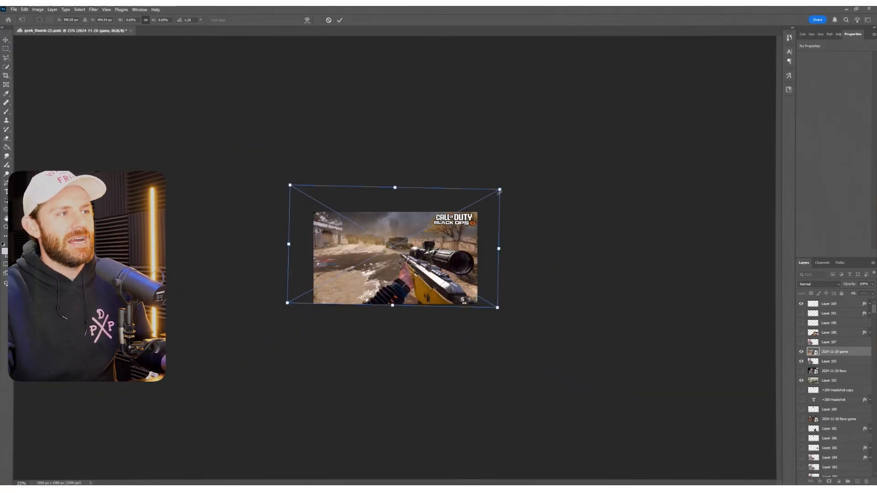
pyautogui.click(5, 48)
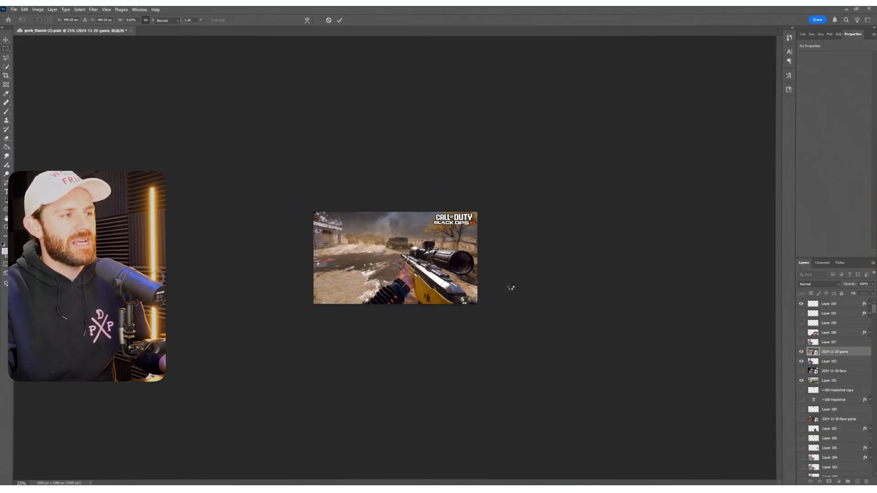
pyautogui.hotkey('ctrl', '+')
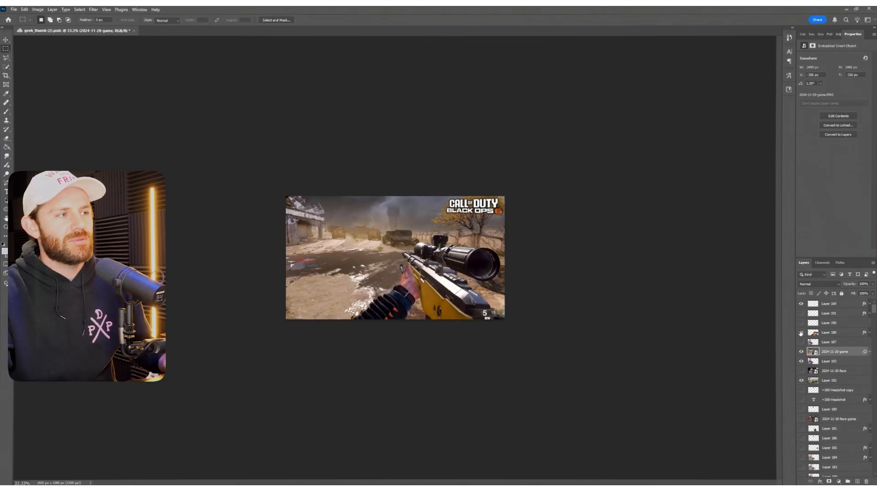
# Show Layer 188 with the rifle and hide the 2024-11-20-game layer, and isolate the Layer 192 map background
pyautogui.click(801, 333)
pyautogui.click(801, 334)
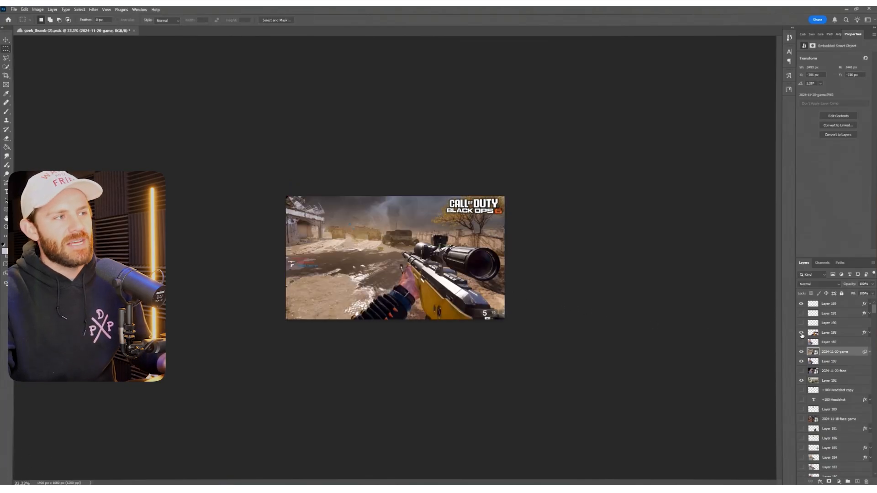
pyautogui.click(801, 333)
pyautogui.click(800, 353)
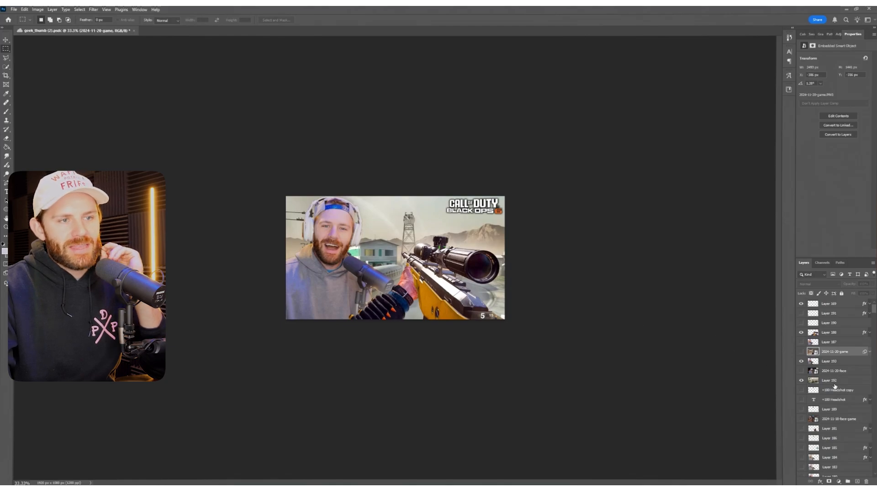
pyautogui.keyDown('alt'); pyautogui.click(802, 382); pyautogui.keyUp('alt')
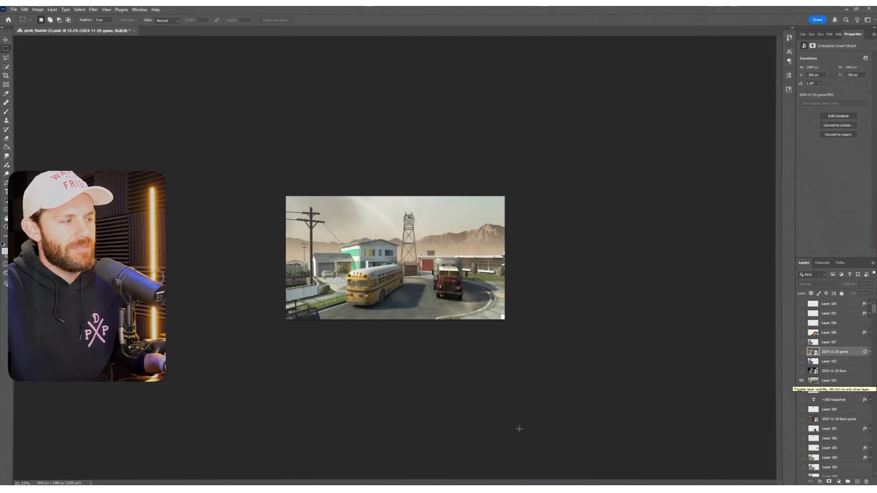
# Switch to the browser, search Google for "blue sky background" and copy the iStock image of sky over green grass
pyautogui.moveTo(160, 485)
pyautogui.click(179, 473)
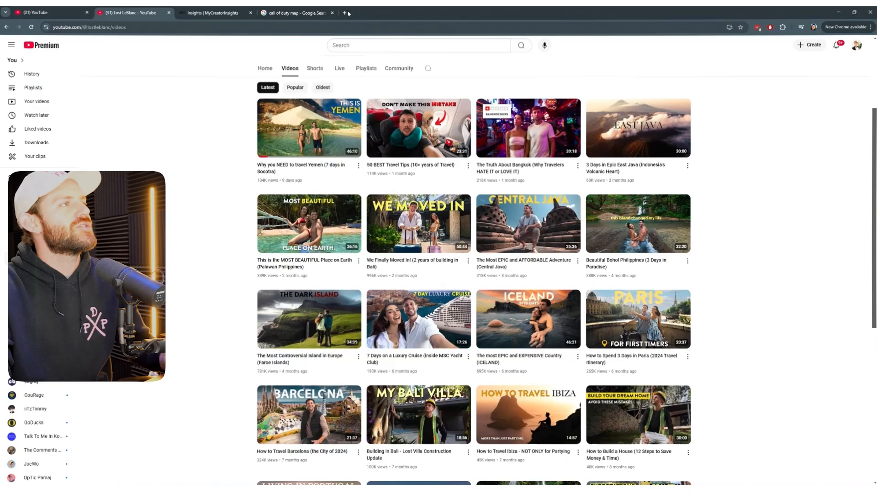
pyautogui.click(344, 13)
pyautogui.write('blue sky background')
pyautogui.press('Return')
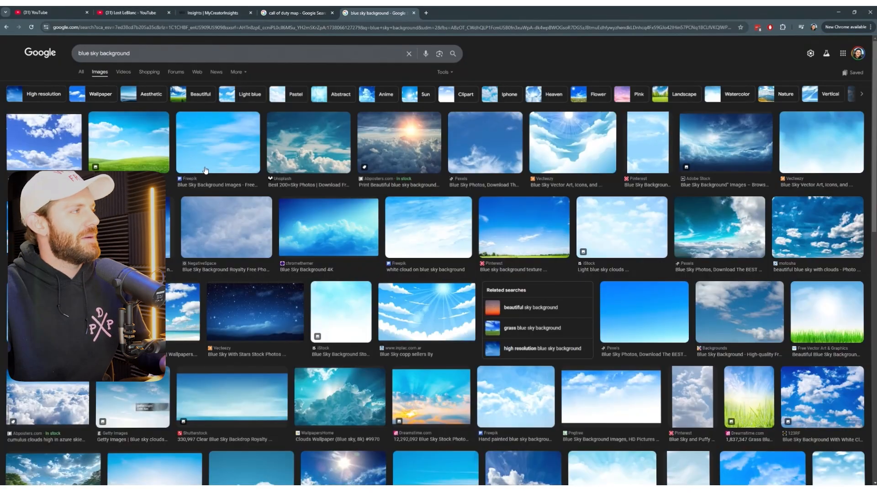
pyautogui.click(140, 144)
pyautogui.rightClick(726, 199)
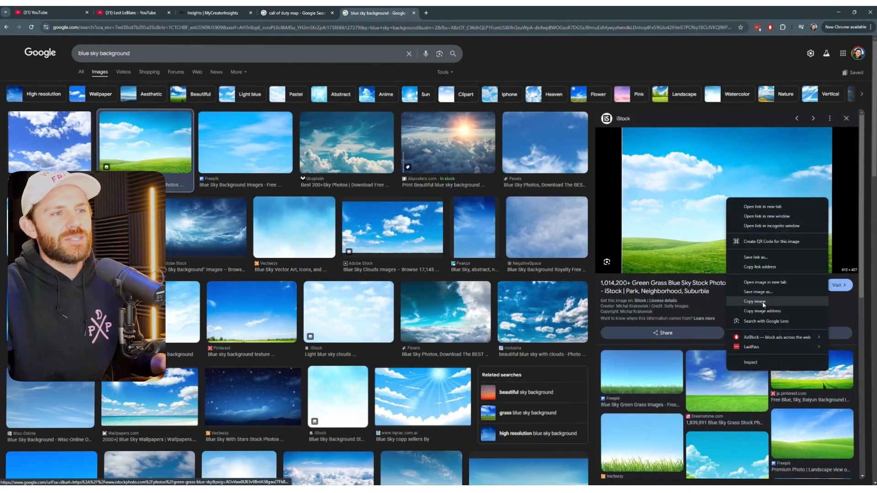
pyautogui.click(763, 301)
# Paste the sky image into the Photoshop thumbnail and enlarge it to about 1950 px wide, covering the whole canvas
pyautogui.hotkey('alt', 'Tab')
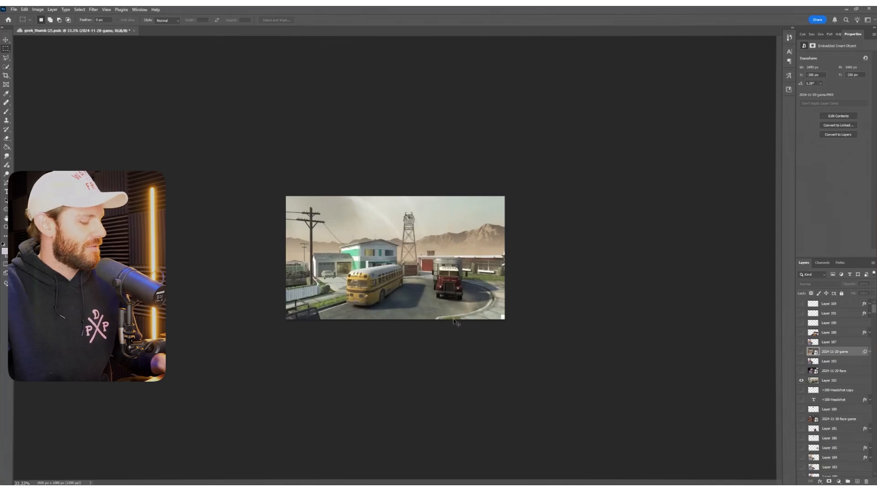
pyautogui.hotkey('ctrl', 'v')
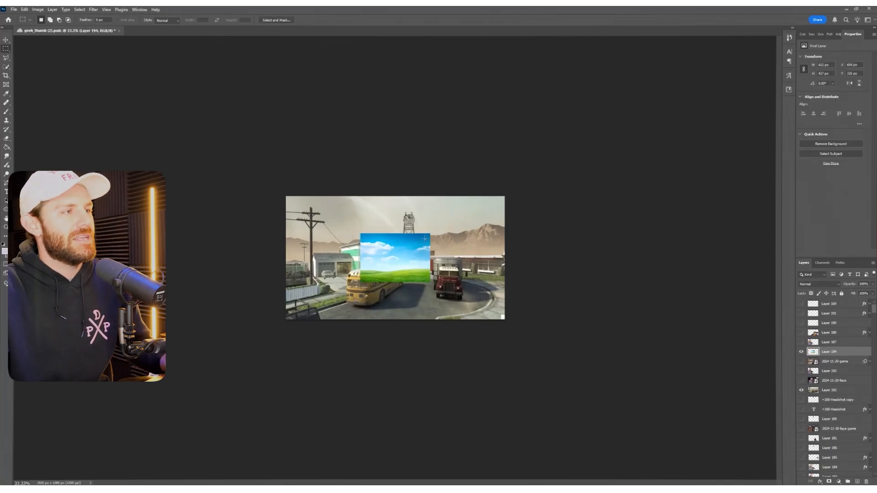
pyautogui.hotkey('ctrl', 't')
pyautogui.moveTo(360, 282); pyautogui.dragTo(273, 316)
pyautogui.press('Return')
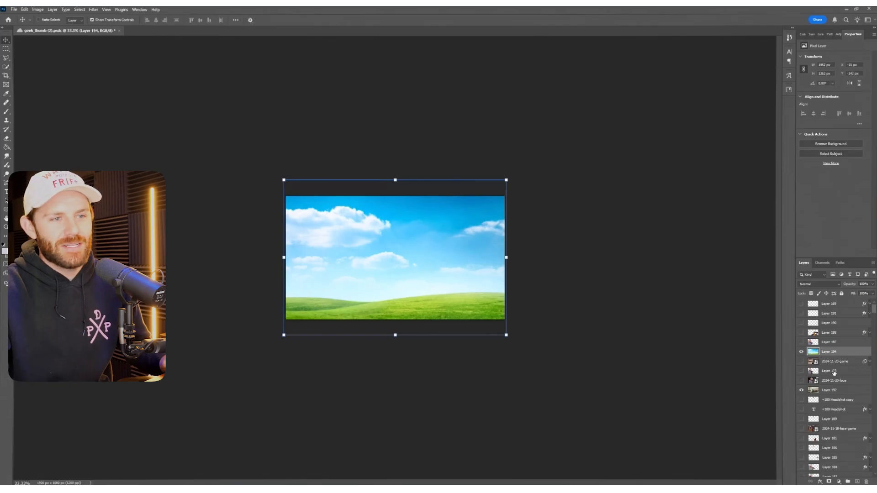
# Bring back the hidden thumbnail layers over the sky background, with Layer 187 shown as well
pyautogui.keyDown('alt'); pyautogui.click(801, 352); pyautogui.keyUp('alt')
pyautogui.press('m')
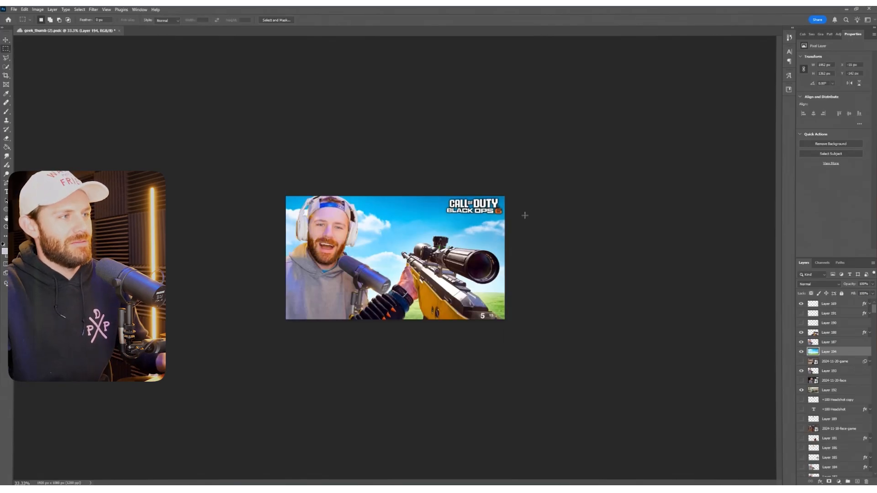
pyautogui.click(6, 137)
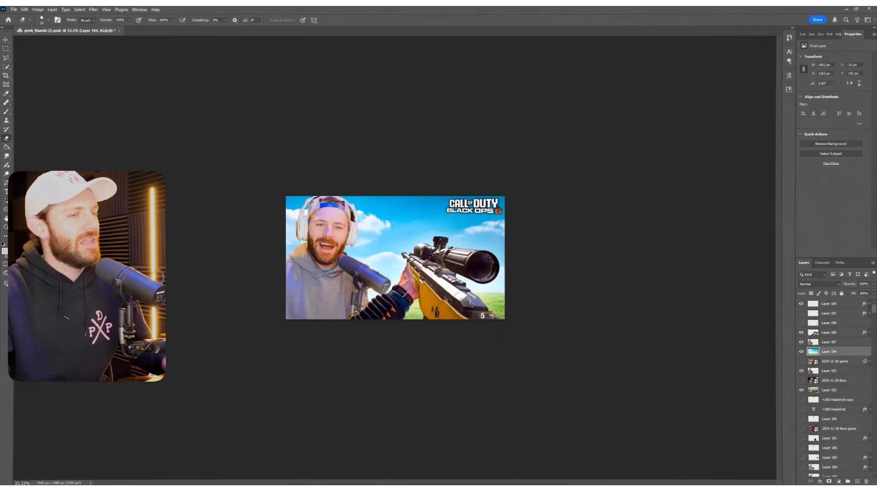
# Hide the sky on Layer 194 and the cutout on Layer 193, and select the Layer 192 map background
pyautogui.click(801, 352)
pyautogui.click(829, 390)
pyautogui.press('m')
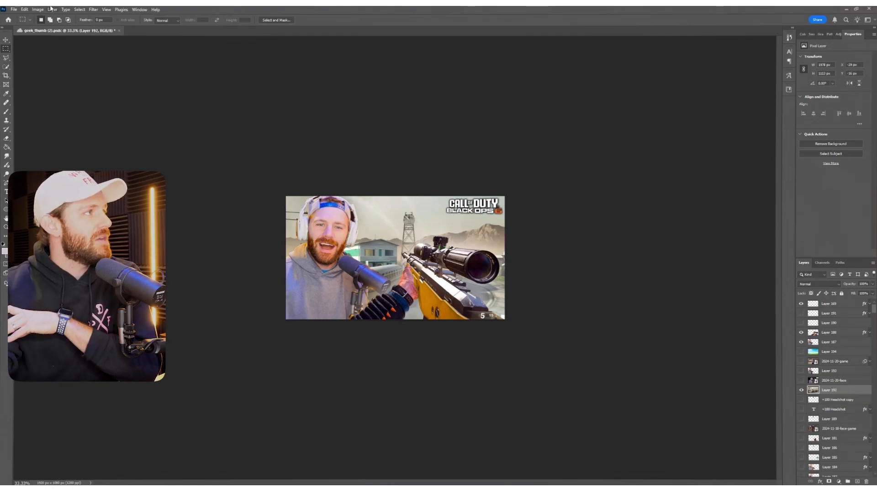
# Apply the Camera Raw filter to Layer 192 with strongly increased Saturation, Clarity about +52 and slightly higher Exposure
pyautogui.click(79, 9)
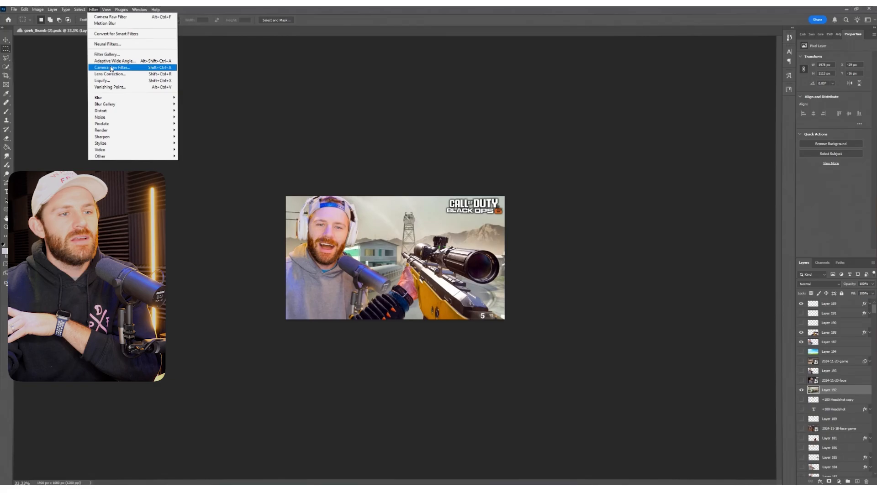
pyautogui.click(111, 68)
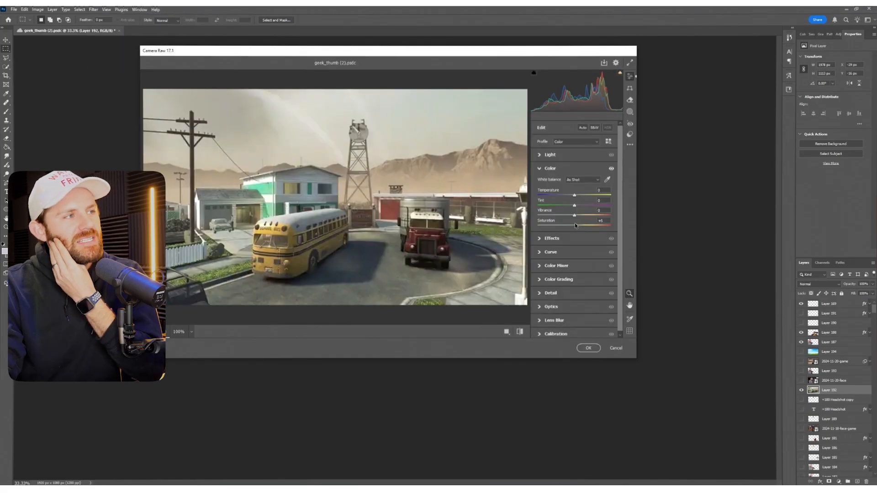
pyautogui.moveTo(574, 224); pyautogui.dragTo(597, 220)
pyautogui.click(539, 239)
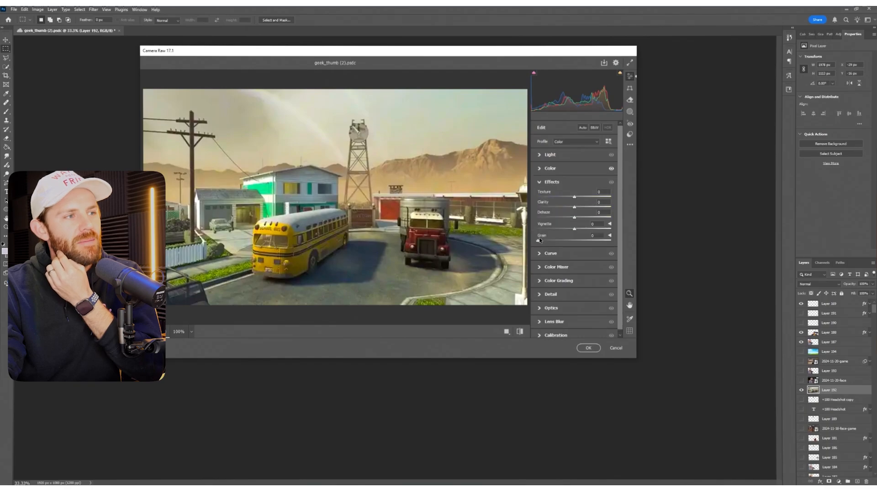
pyautogui.moveTo(574, 209); pyautogui.dragTo(593, 208)
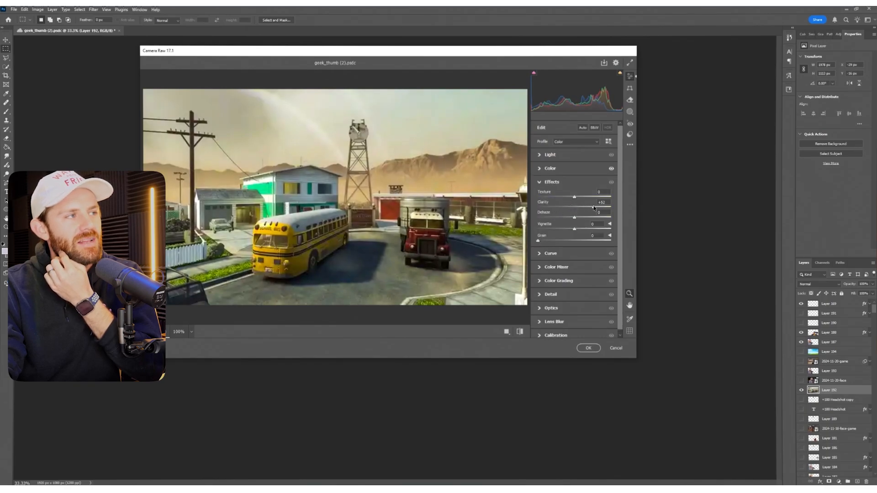
pyautogui.click(540, 156)
pyautogui.moveTo(574, 170); pyautogui.dragTo(576, 171)
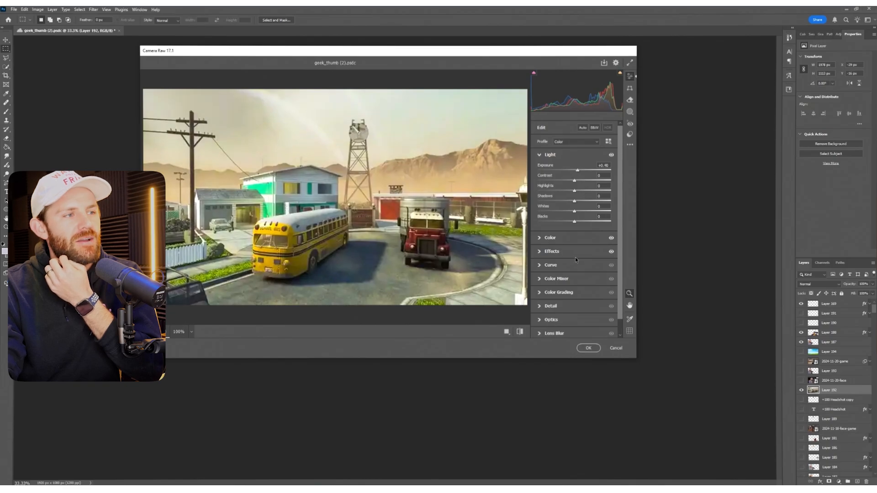
pyautogui.click(588, 348)
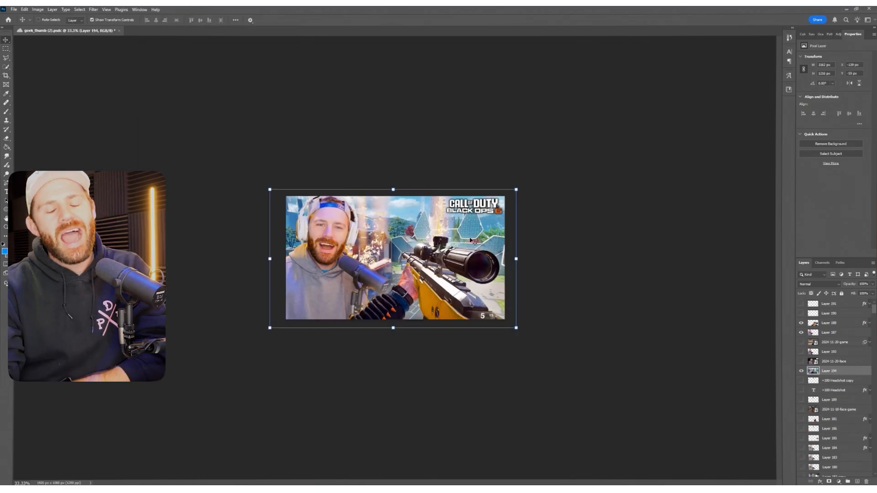
# Show the 2024-11-20-game layer, hide the Layer 194 background, and expand the game layer's smart filters
pyautogui.click(800, 342)
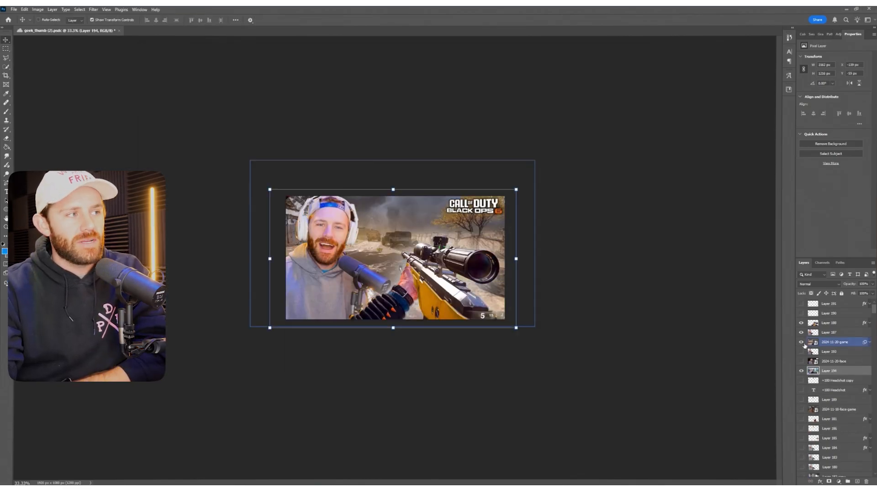
pyautogui.click(801, 371)
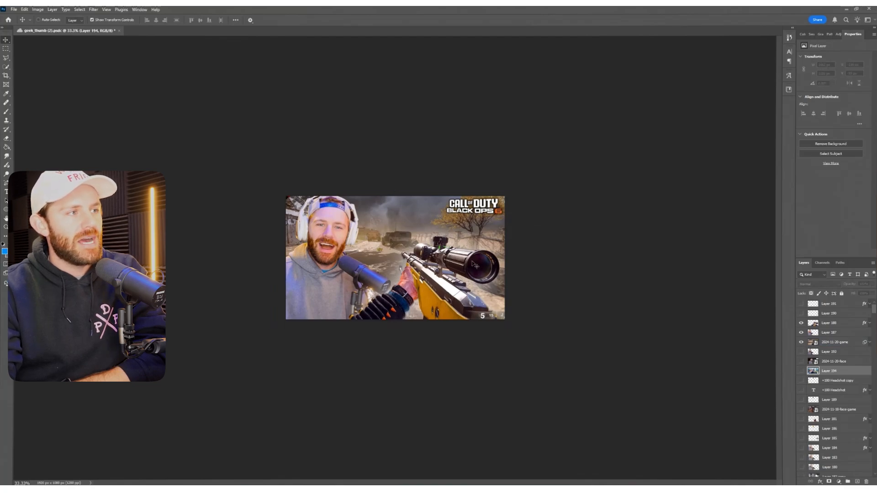
pyautogui.click(835, 342)
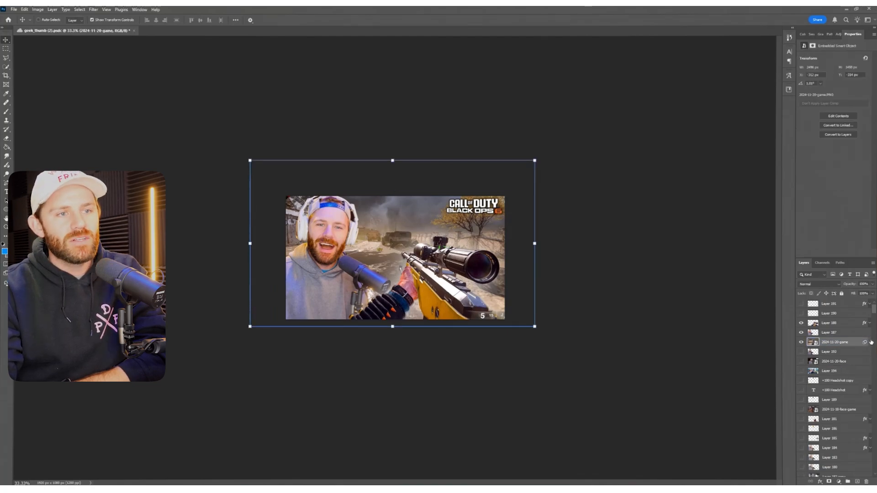
pyautogui.click(870, 342)
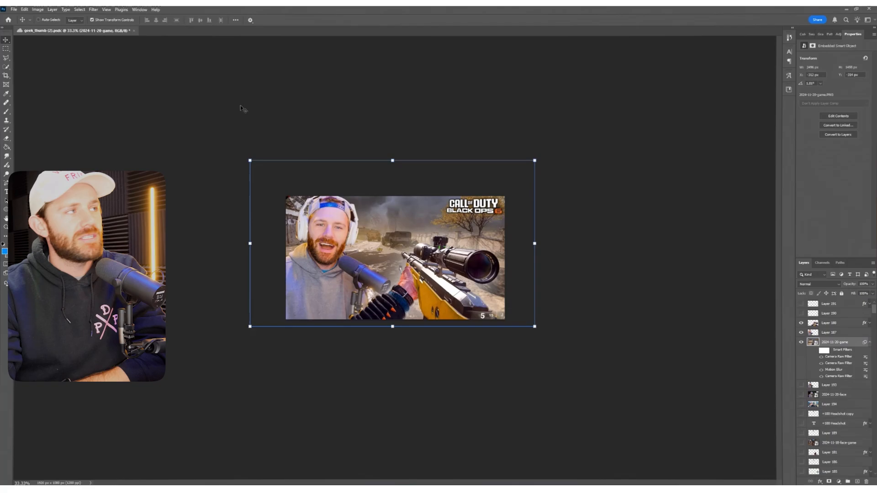
pyautogui.click(93, 9)
pyautogui.click(100, 68)
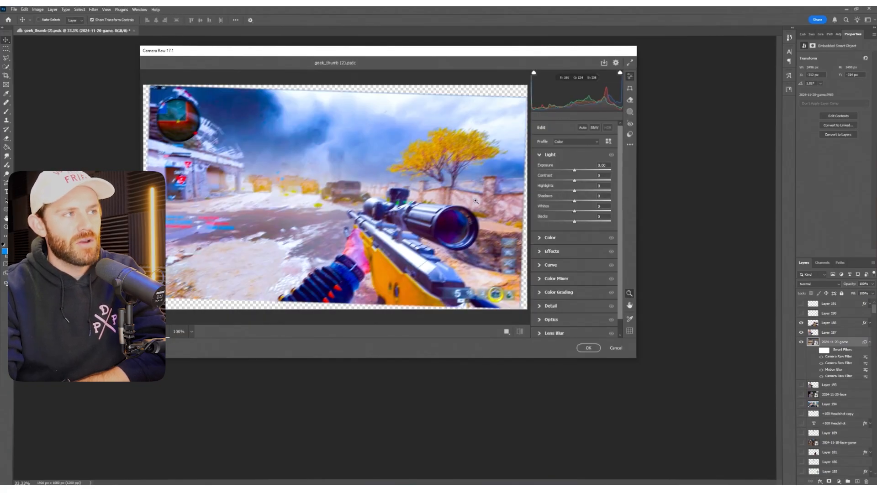
pyautogui.click(616, 348)
# Compare the game screenshot background with its smart filters switched on and off
pyautogui.click(815, 351)
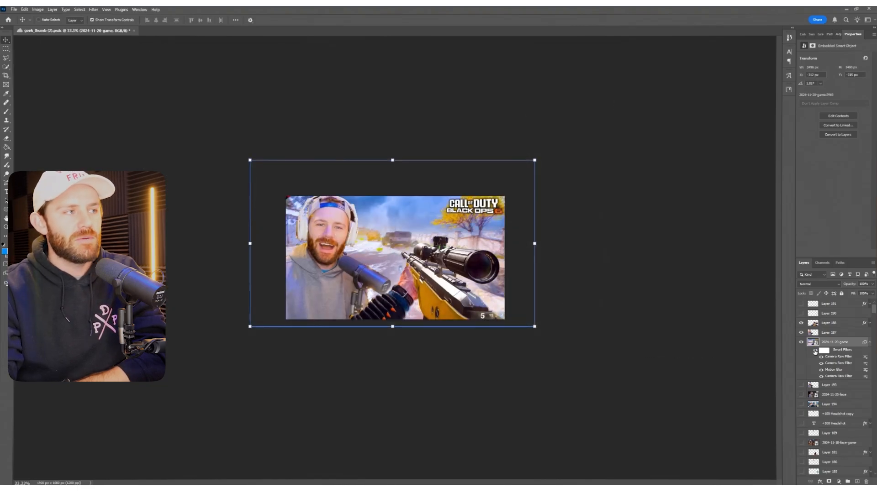
pyautogui.click(818, 351)
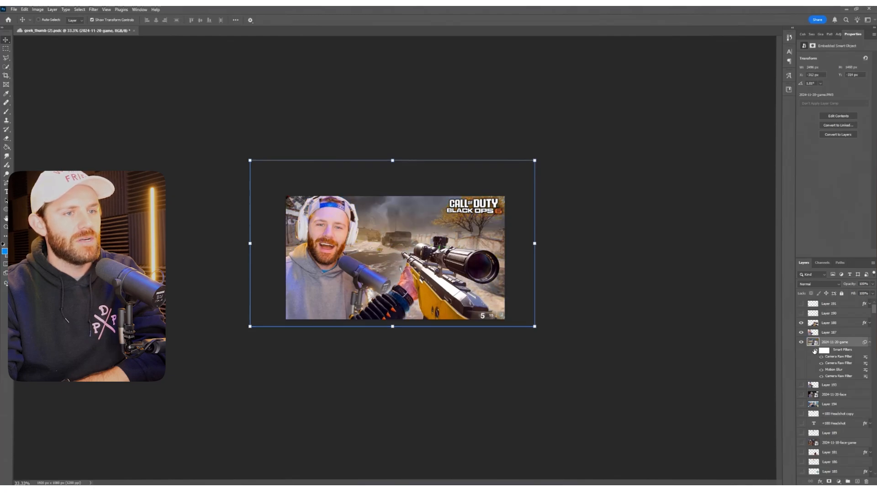
pyautogui.click(815, 352)
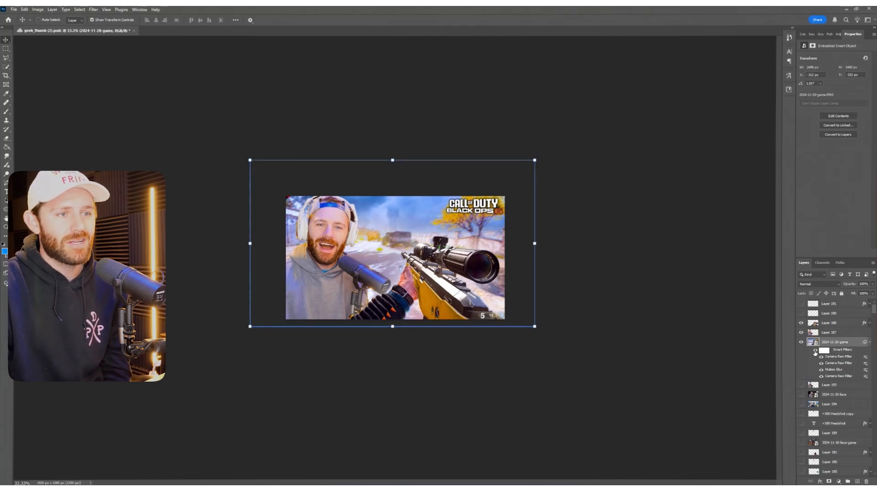
pyautogui.click(815, 352)
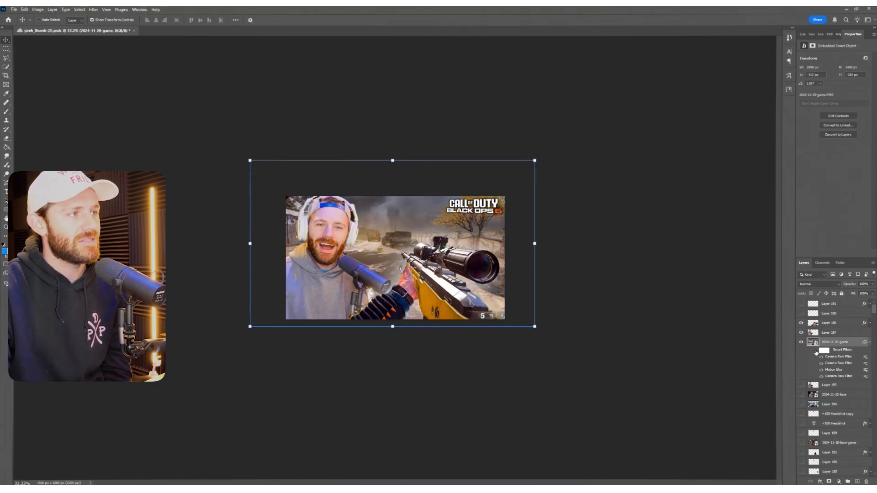
# Try a strong Motion Blur on the 2024-11-20-game background, at a 31° angle and about 162 pixels distance
pyautogui.press('m')
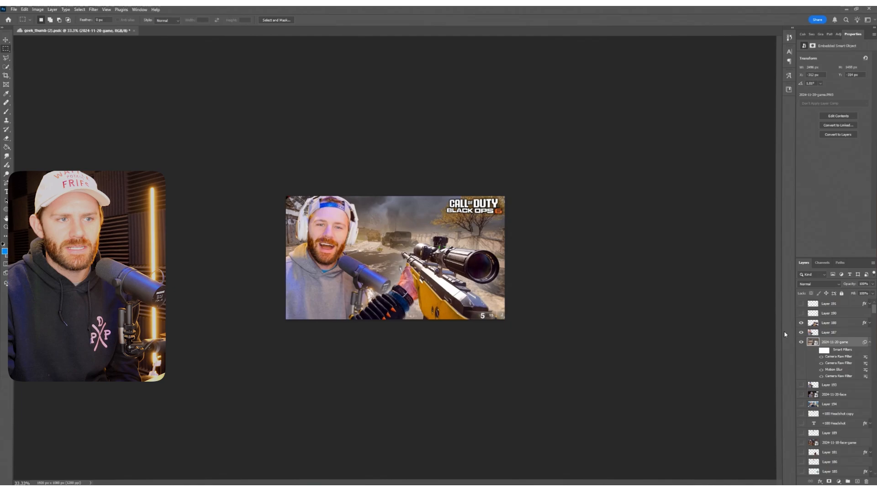
pyautogui.click(90, 11)
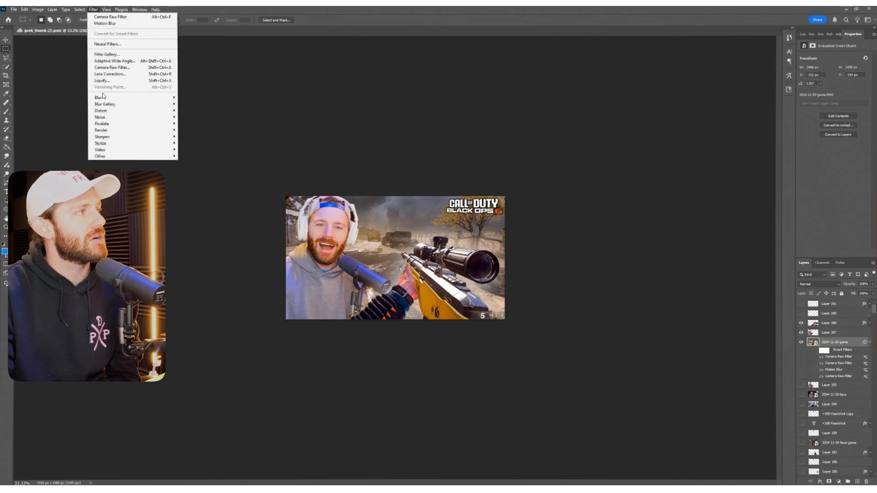
pyautogui.moveTo(104, 98)
pyautogui.click(195, 136)
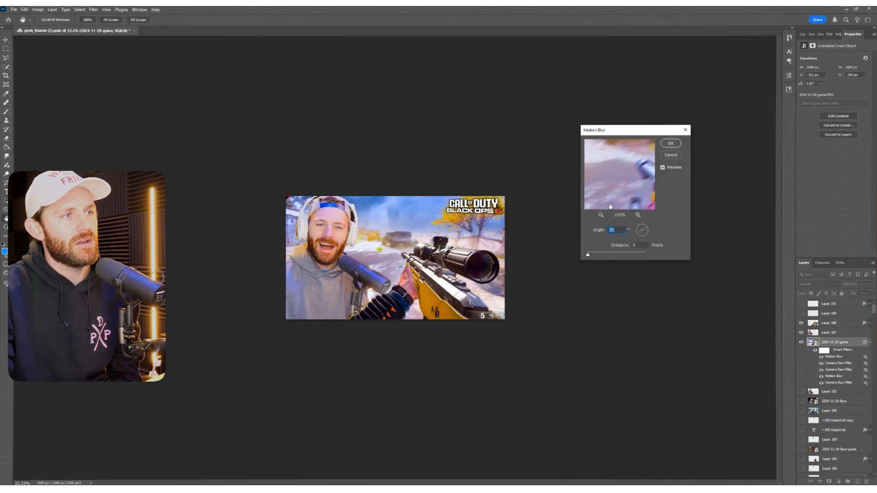
pyautogui.moveTo(601, 255); pyautogui.dragTo(604, 254)
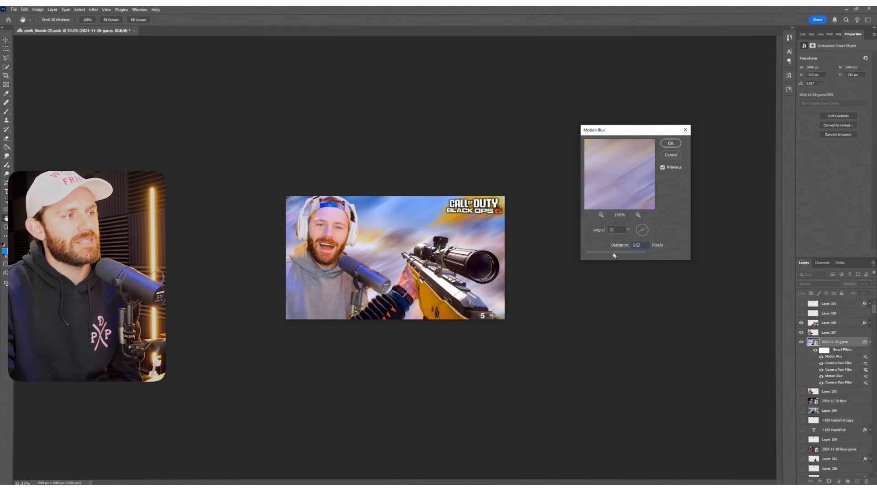
pyautogui.press('Escape')
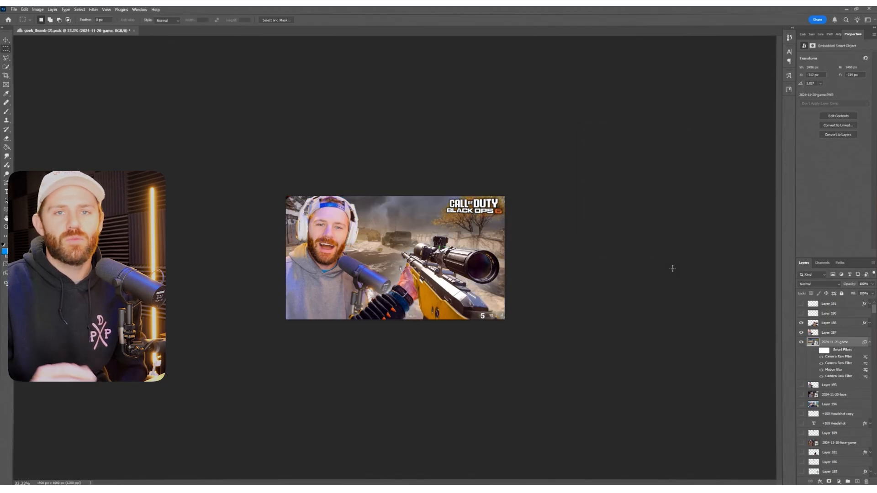
# Try adjusting the Saturation in the game layer's Camera Raw filter
pyautogui.hotkey('ctrl', 'shift', 'a')
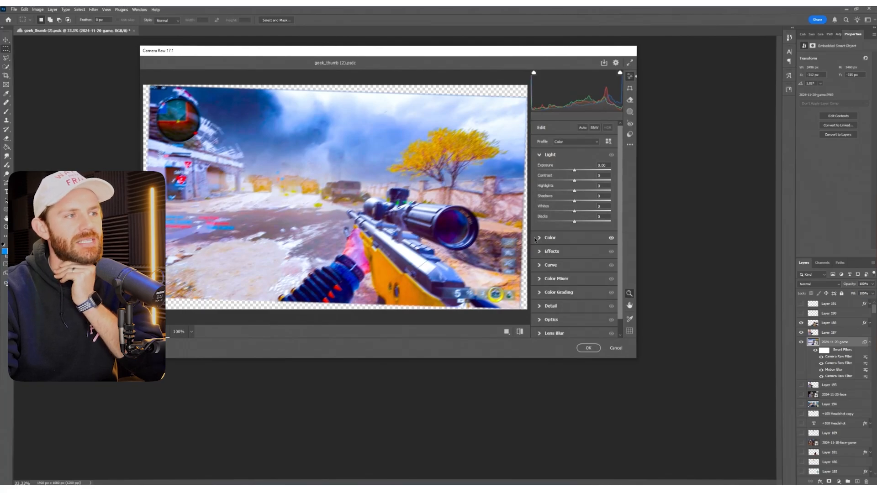
pyautogui.click(541, 238)
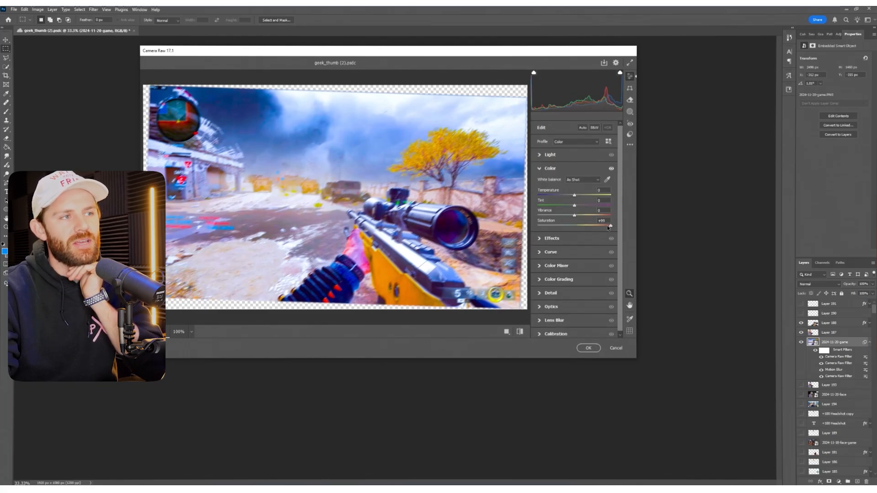
pyautogui.moveTo(611, 225); pyautogui.dragTo(665, 250)
pyautogui.click(616, 348)
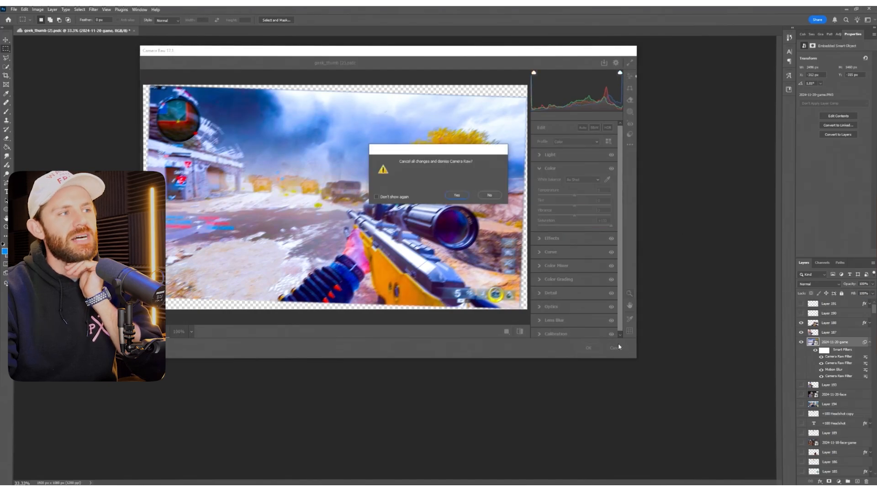
pyautogui.click(456, 195)
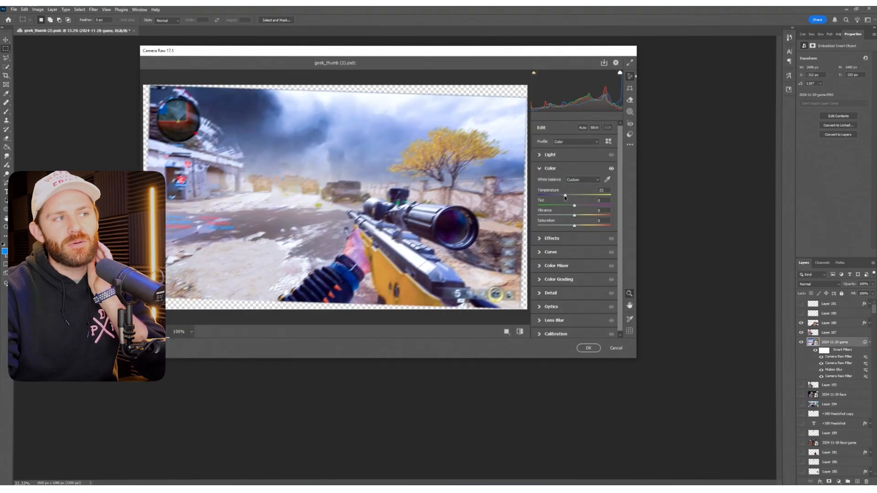
# Raise the Temperature in the game layer's Camera Raw filter to tint the background a warm orange
pyautogui.moveTo(566, 194); pyautogui.dragTo(587, 194)
pyautogui.click(587, 350)
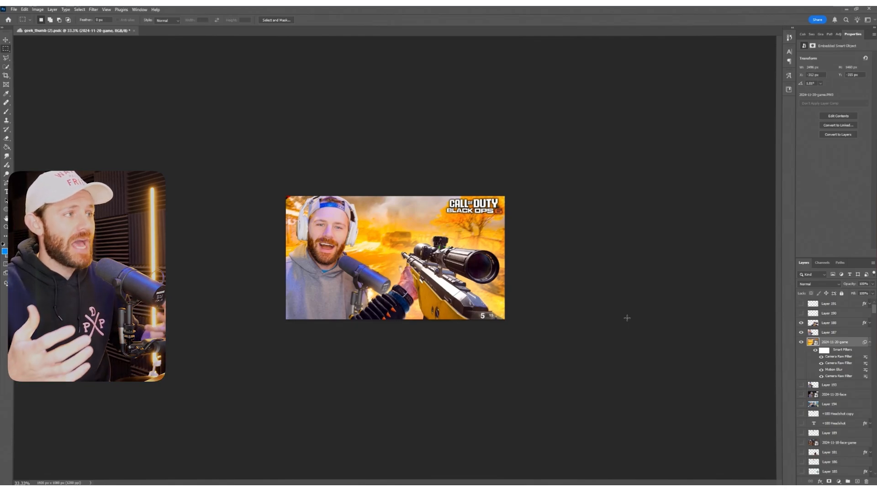
# Hide the Call of Duty logo layer and look through the older layers below the game background
pyautogui.scroll(1, 813, 317)
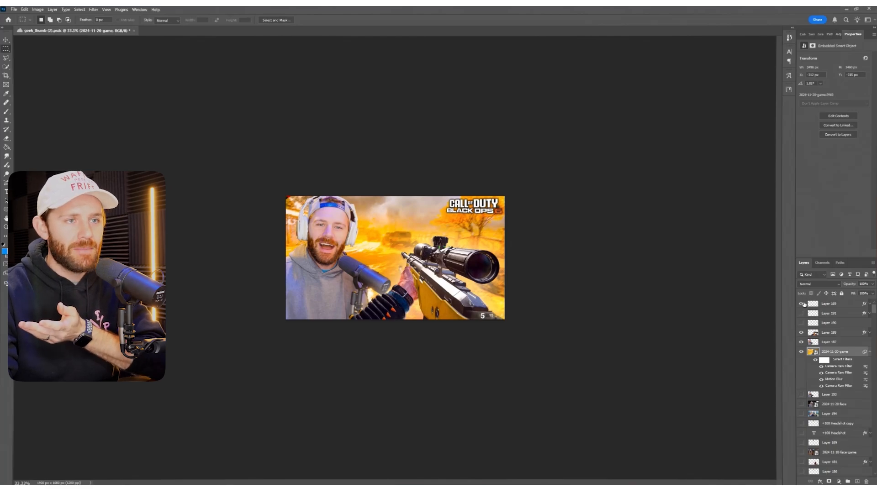
pyautogui.click(801, 304)
pyautogui.scroll(-5, 836, 401)
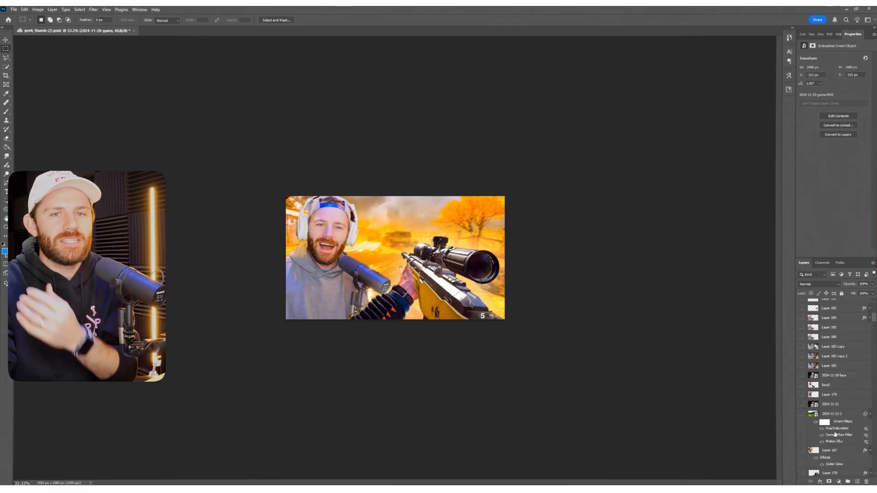
pyautogui.scroll(-6, 835, 433)
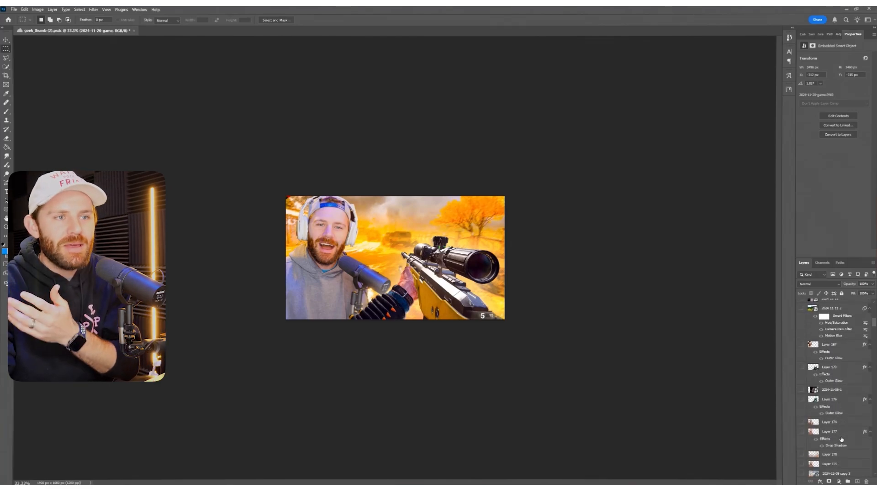
pyautogui.scroll(4, 841, 439)
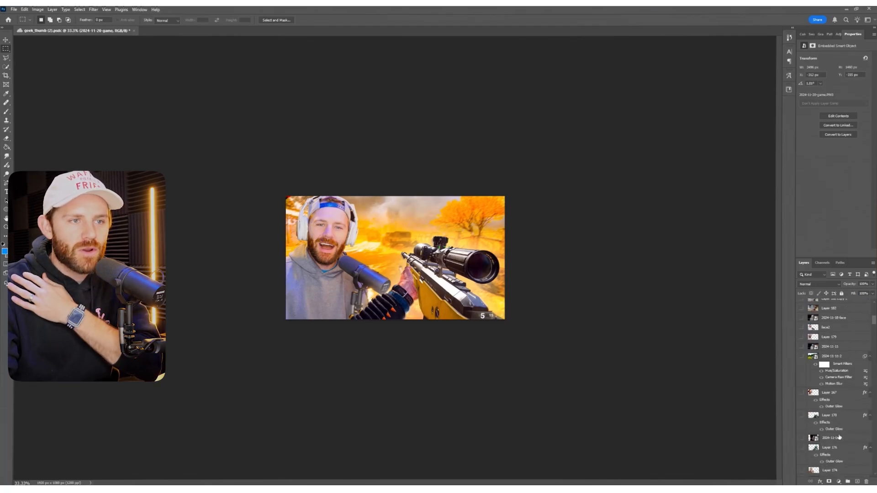
pyautogui.scroll(8, 839, 437)
# Add a large blue Impact title reading "INSNAE!" and place it beside the face, above the rifle
pyautogui.press('t')
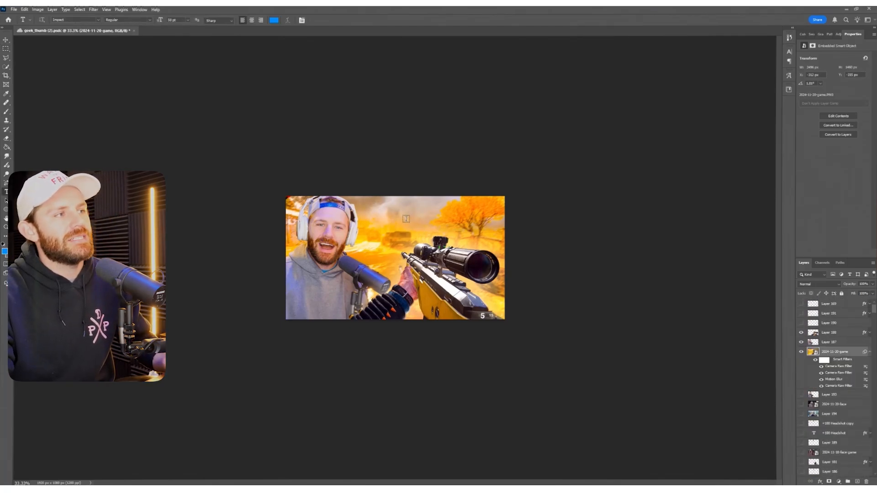
pyautogui.click(407, 219)
pyautogui.write('INSANE!')
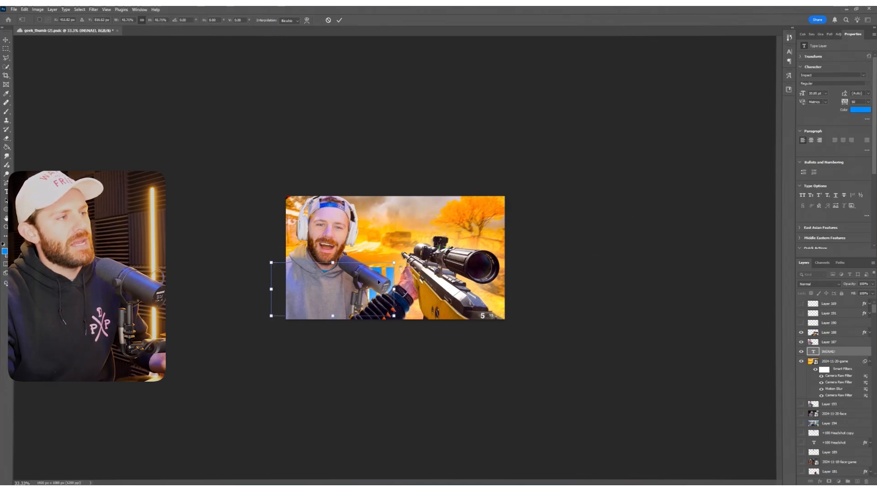
pyautogui.moveTo(372, 287); pyautogui.dragTo(470, 220)
pyautogui.press('Return')
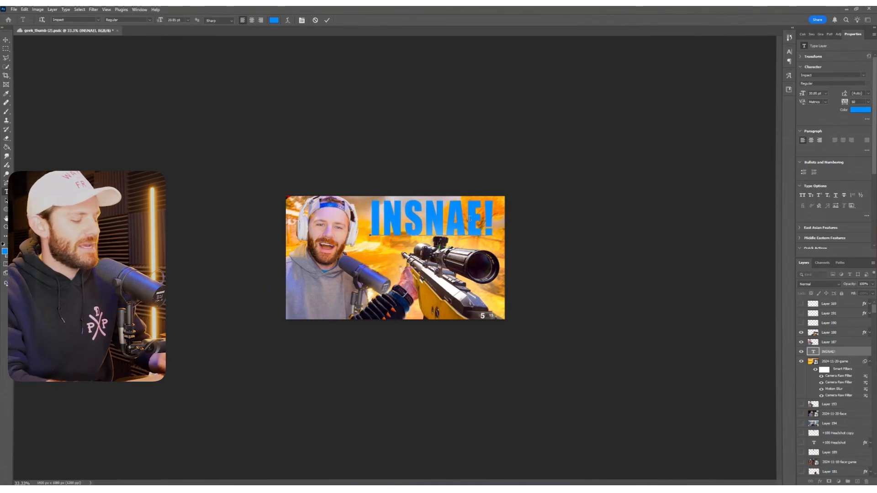
# Change the title to "INSNANE!" and scale it down to fit inside the thumbnail beside the face
pyautogui.click(469, 219)
pyautogui.write('N')
pyautogui.hotkey('ctrl', 'a')
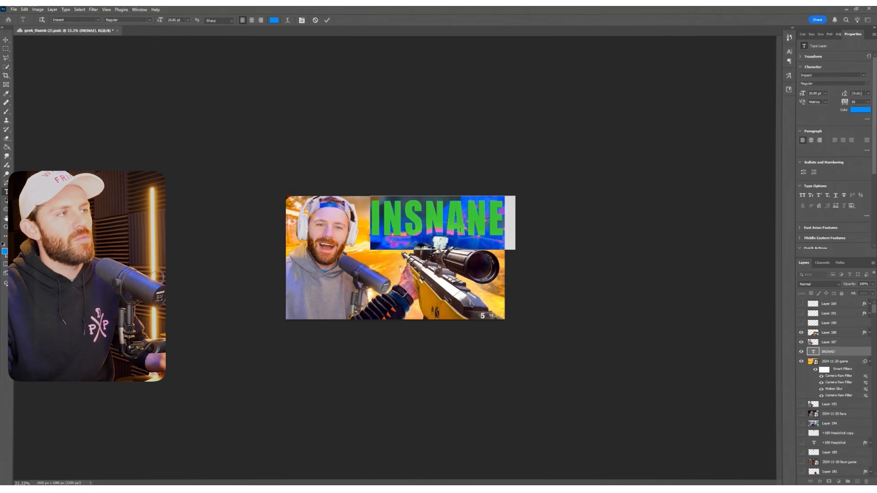
pyautogui.click(6, 40)
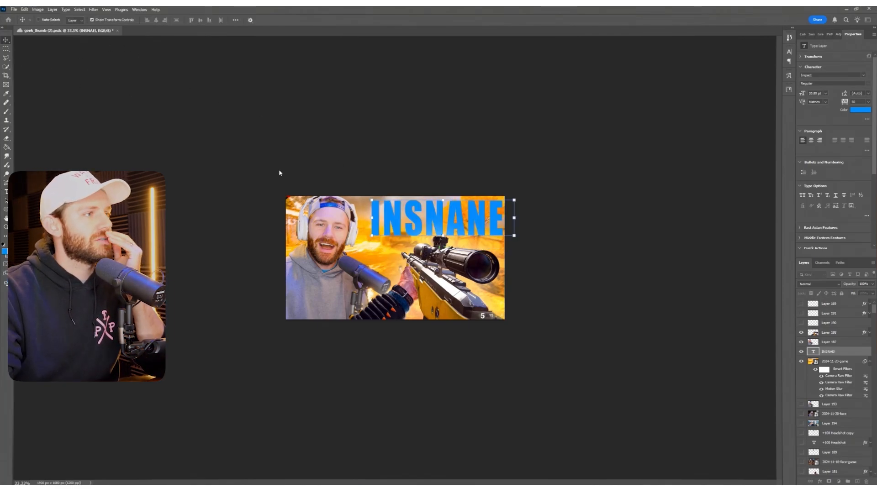
pyautogui.click(514, 200)
pyautogui.moveTo(513, 198); pyautogui.dragTo(465, 222)
pyautogui.press('Return')
# Open the title's blending options and turn on a white Color Overlay
pyautogui.press('m')
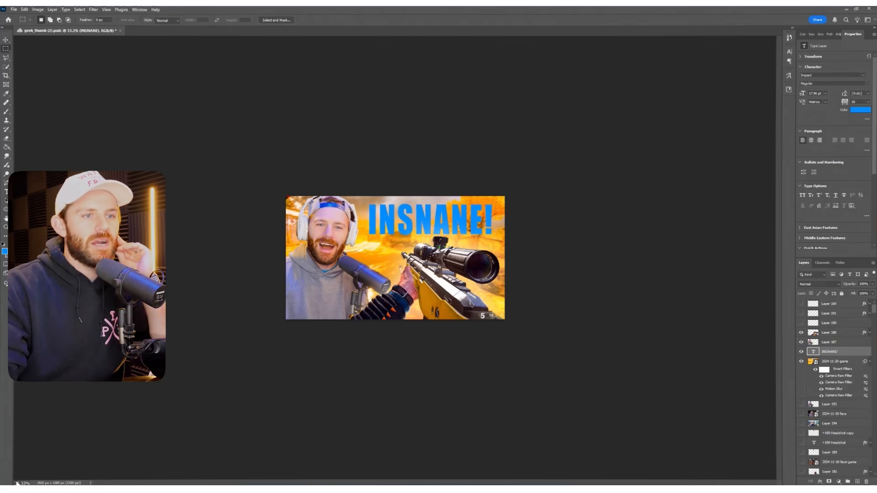
pyautogui.rightClick(836, 352)
pyautogui.click(829, 352)
pyautogui.rightClick(827, 352)
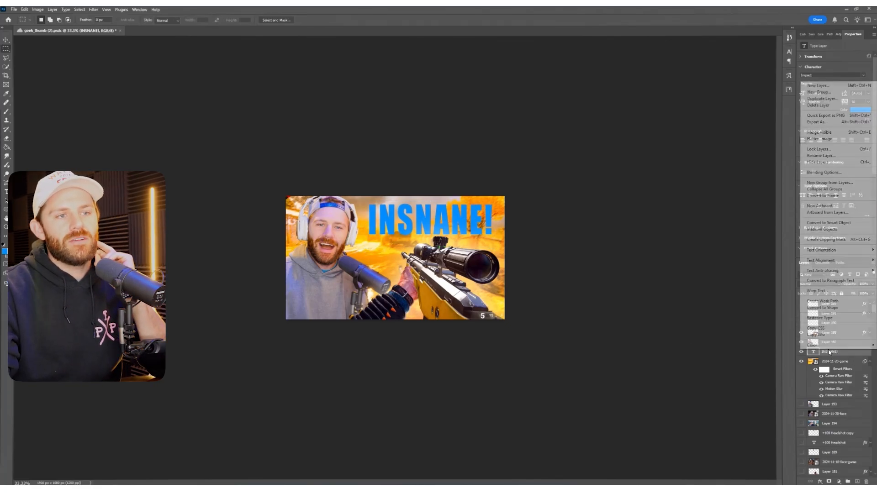
pyautogui.click(831, 175)
pyautogui.click(534, 202)
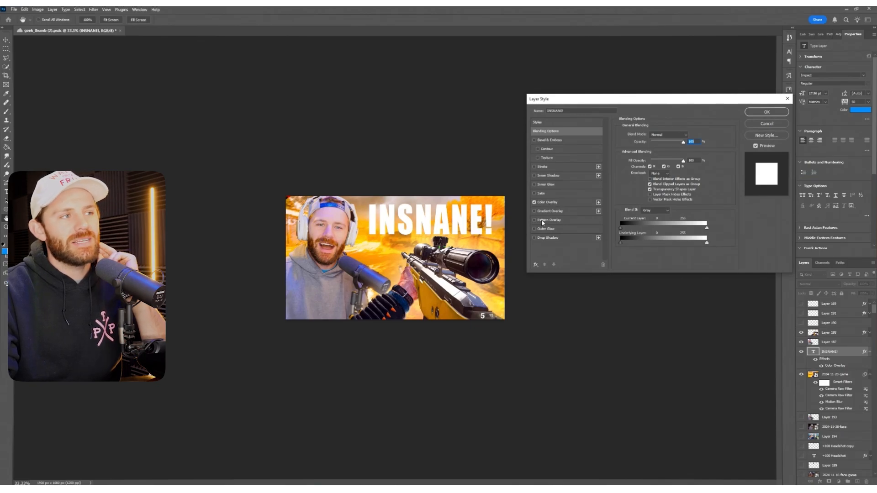
# Add a black outside Stroke to the title and reduce its size to a thinner outline
pyautogui.click(558, 167)
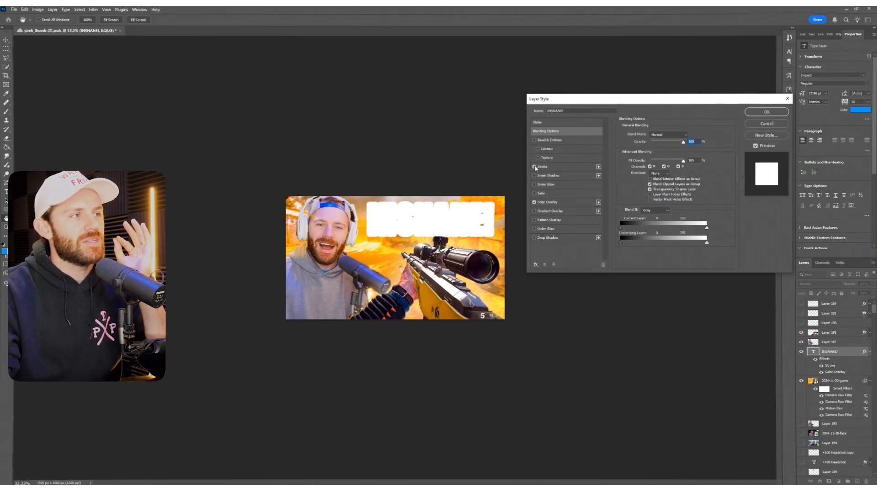
pyautogui.click(635, 184)
pyautogui.click(490, 311)
pyautogui.click(582, 229)
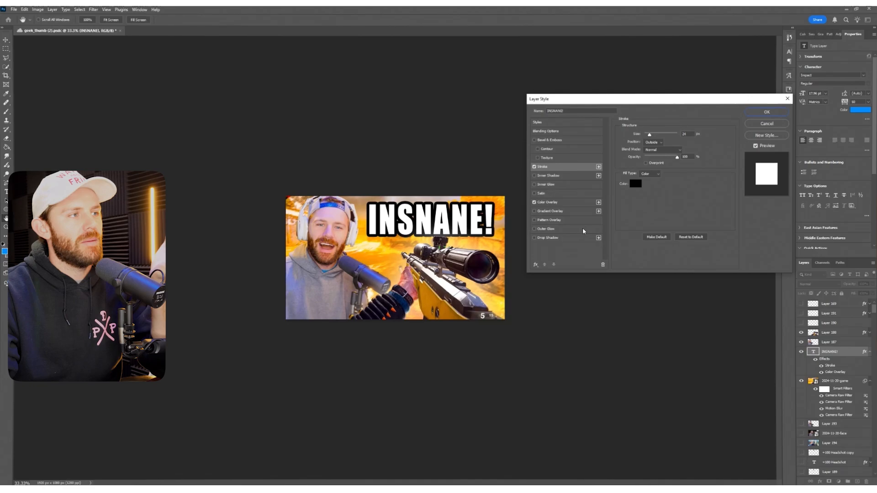
pyautogui.moveTo(649, 134); pyautogui.dragTo(649, 135)
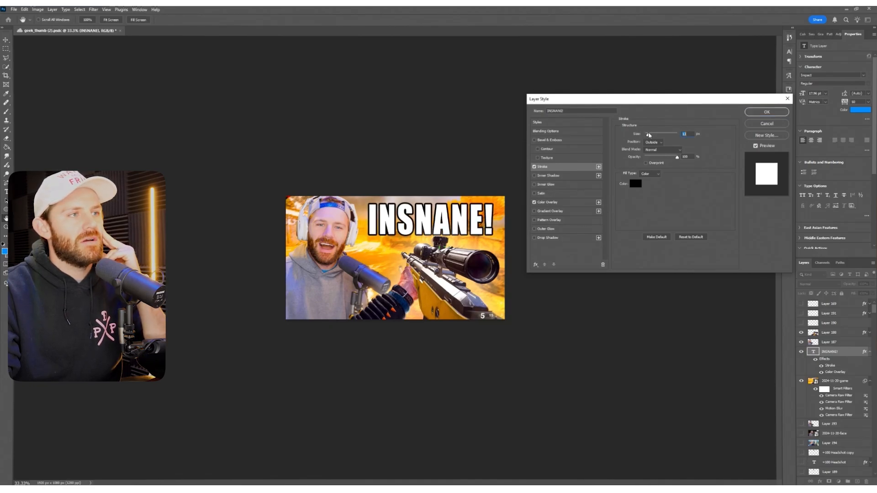
# Turn on a black Drop Shadow for the title, switch off the Stroke, and slightly increase the shadow size
pyautogui.click(534, 238)
pyautogui.click(554, 238)
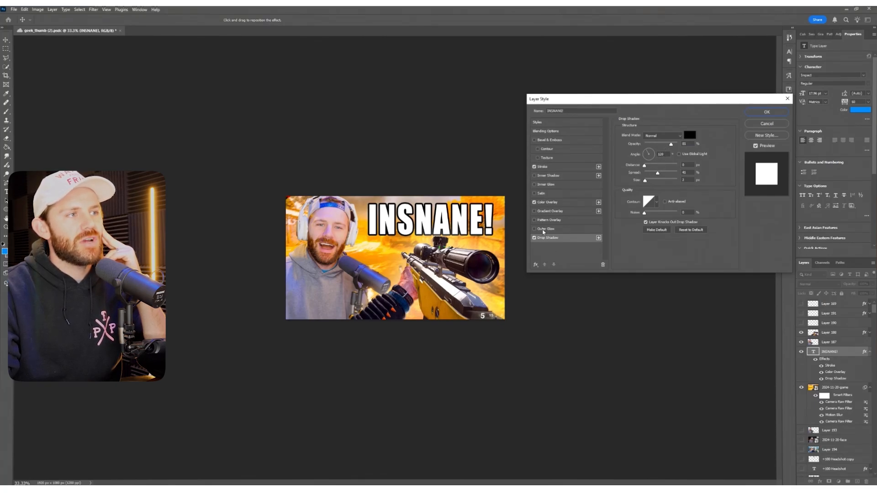
pyautogui.click(534, 166)
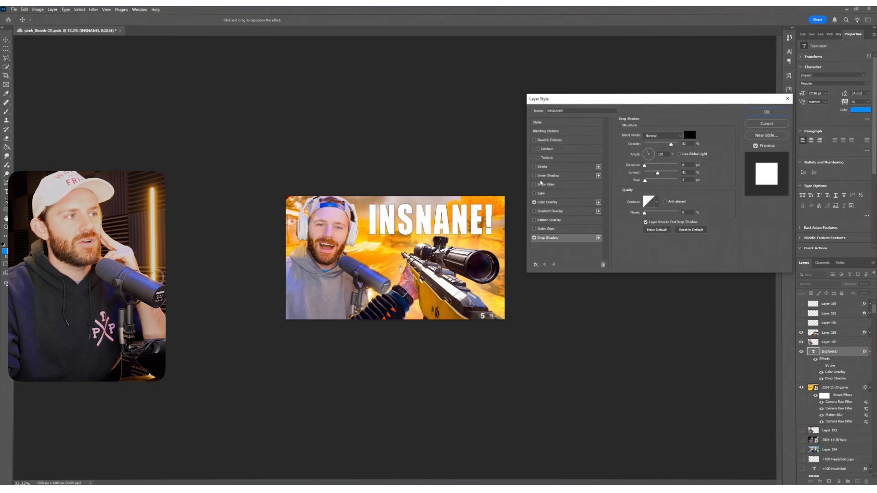
pyautogui.moveTo(644, 181); pyautogui.dragTo(649, 181)
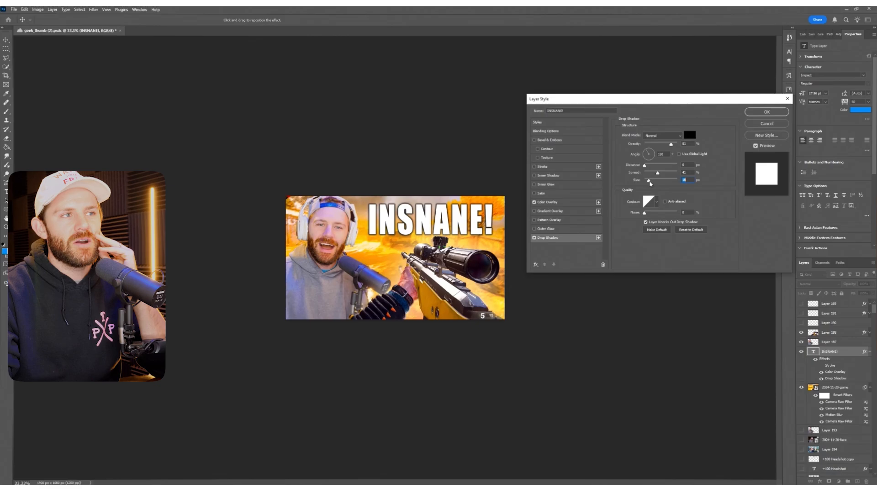
pyautogui.moveTo(649, 182); pyautogui.dragTo(649, 183)
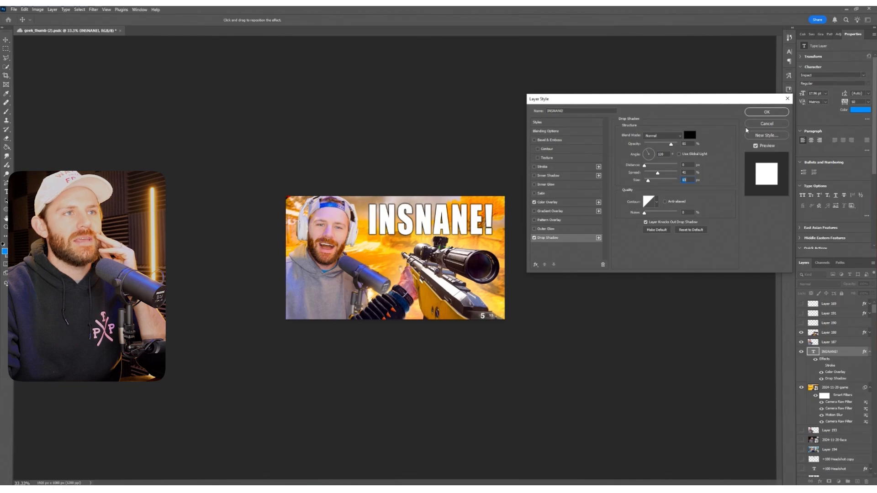
pyautogui.click(766, 112)
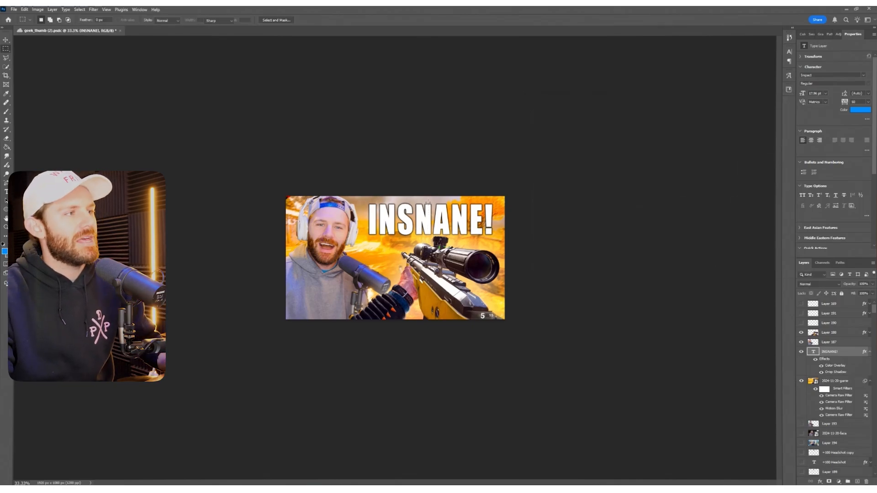
# Correct the title text above the rifle to read "INSANE"
pyautogui.press('t')
pyautogui.doubleClick(418, 204)
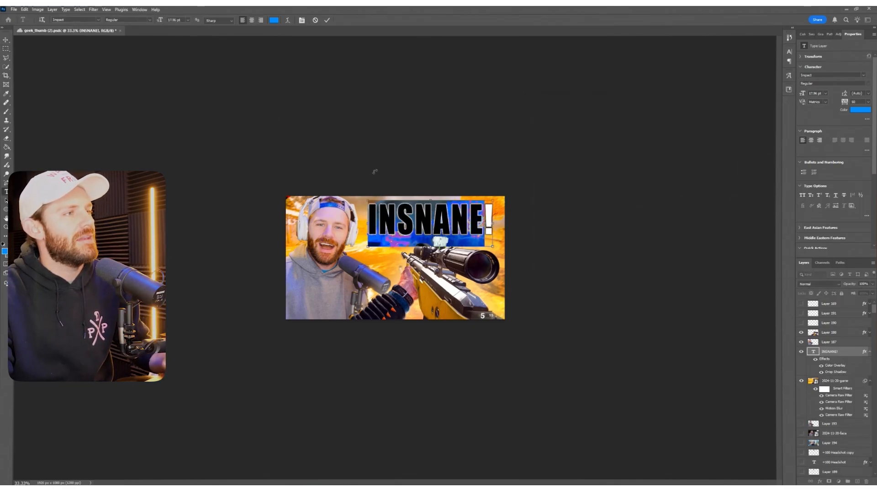
pyautogui.hotkey('ctrl', 'Return')
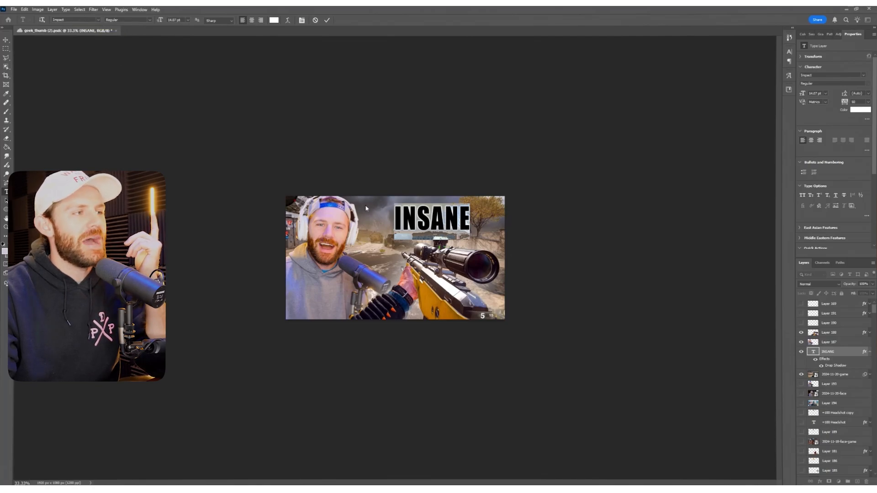
pyautogui.hotkey('ctrl', 'Return')
pyautogui.click(4, 49)
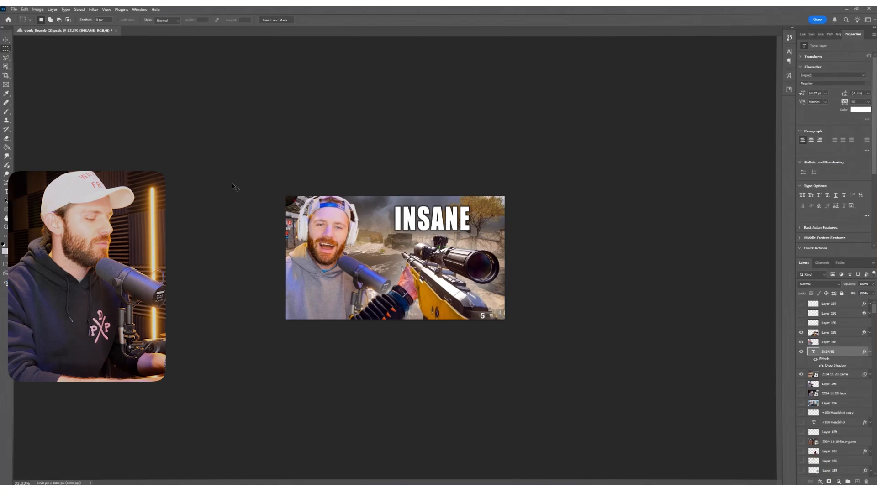
# Replace the title text with "NEW SNIPER" and commit the edit
pyautogui.hotkey('ctrl', '-')
pyautogui.press('t')
pyautogui.doubleClick(426, 226)
pyautogui.write('NEW')
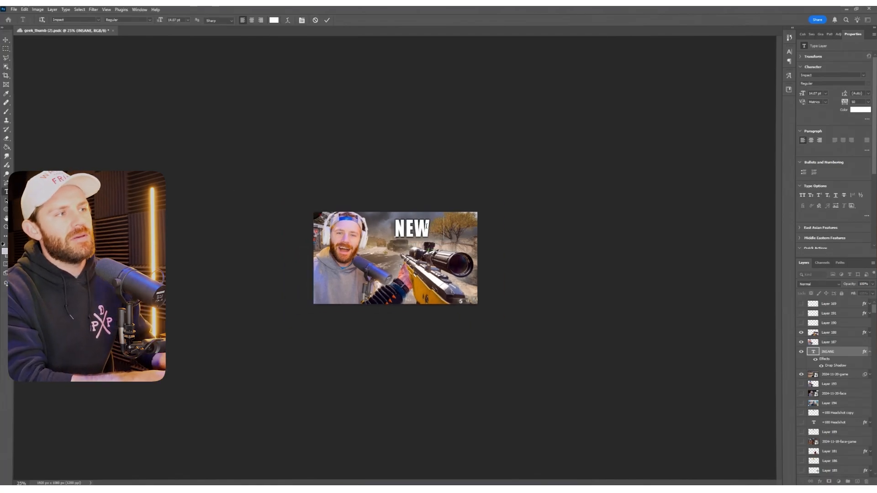
pyautogui.write(' SNIPER')
pyautogui.click(6, 41)
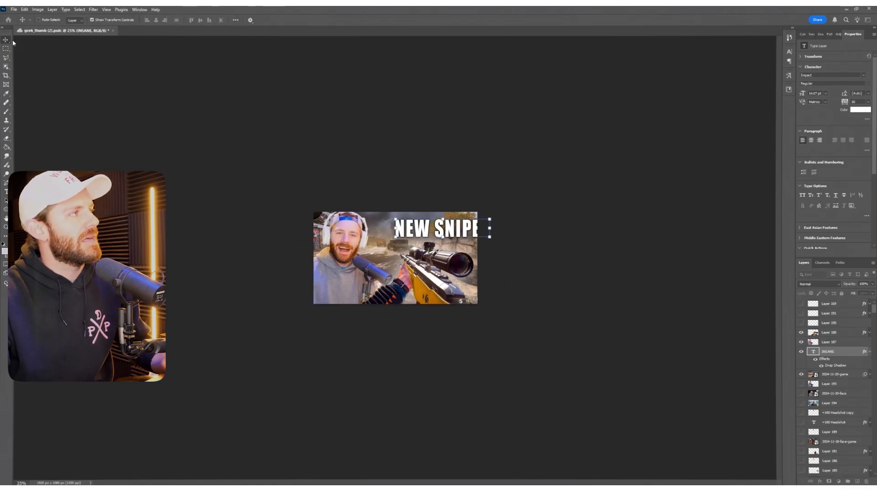
# Move the "NEW SNIPER" title so that it fits fully inside the thumbnail above the rifle
pyautogui.moveTo(428, 233); pyautogui.dragTo(407, 230)
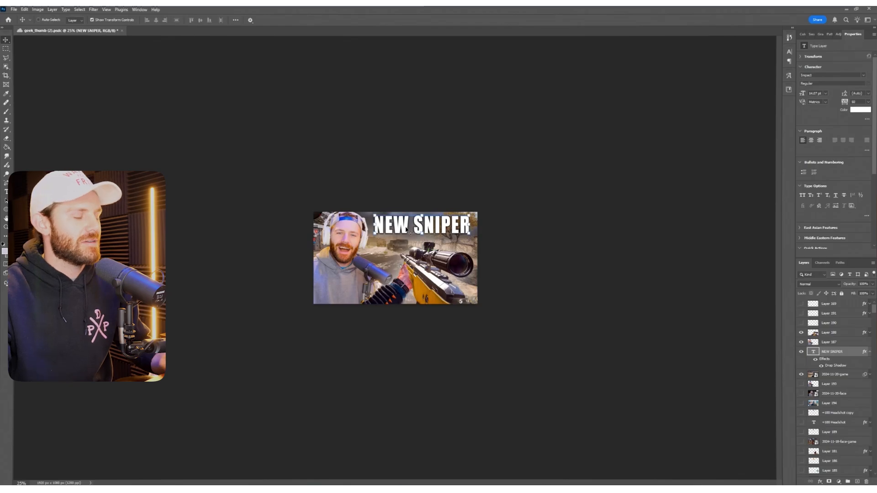
pyautogui.press('m')
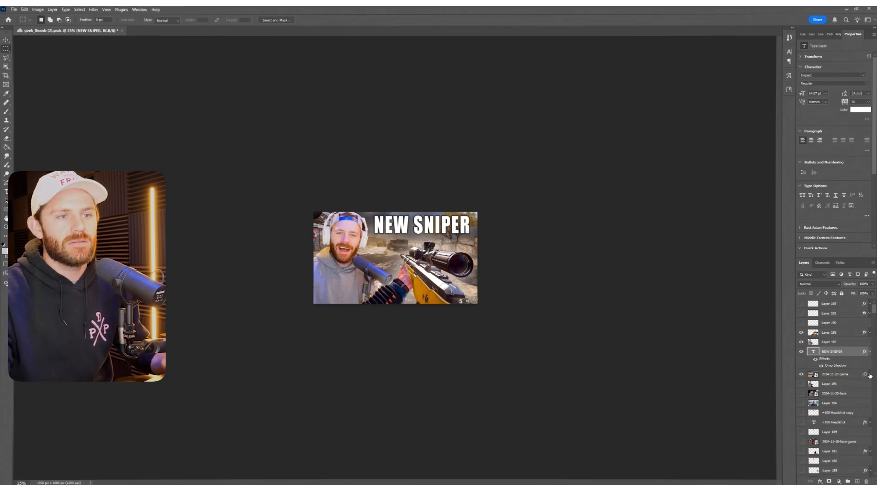
# Reopen the Camera Raw smart filter on the 2024-11-20-game background and shift its Temperature from cool blue to warm orange
pyautogui.click(869, 375)
pyautogui.doubleClick(838, 395)
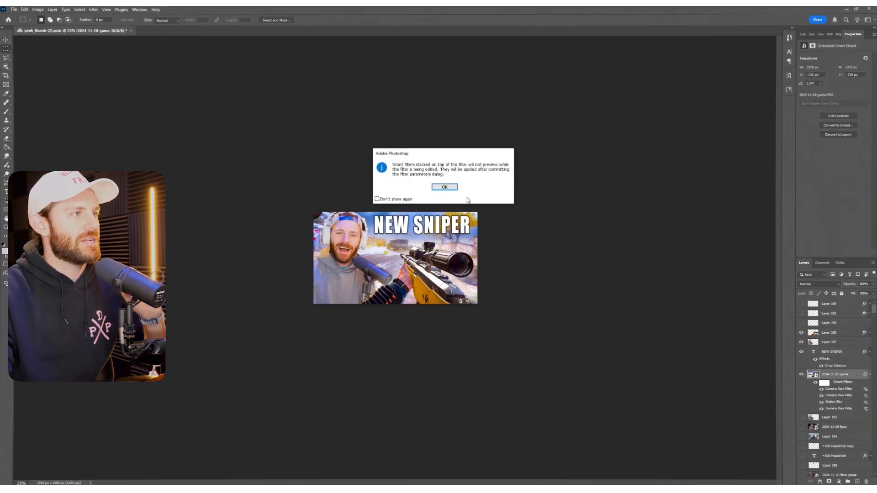
pyautogui.click(446, 186)
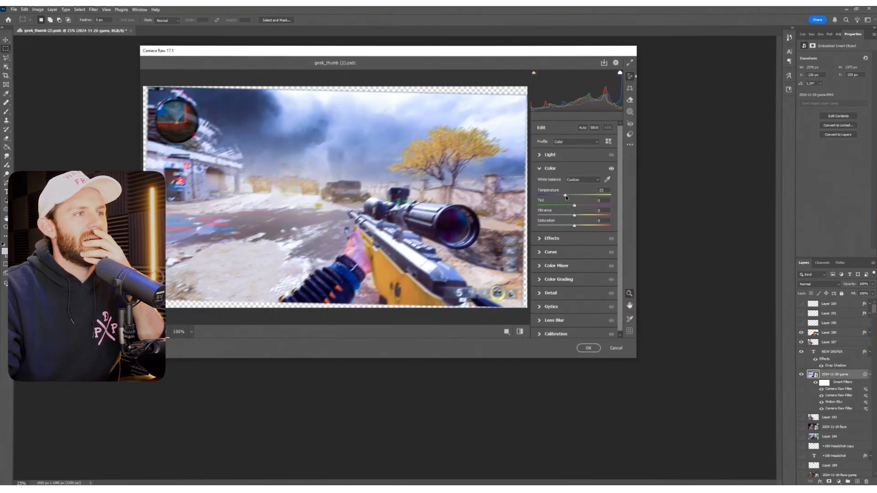
pyautogui.moveTo(566, 197); pyautogui.dragTo(581, 198)
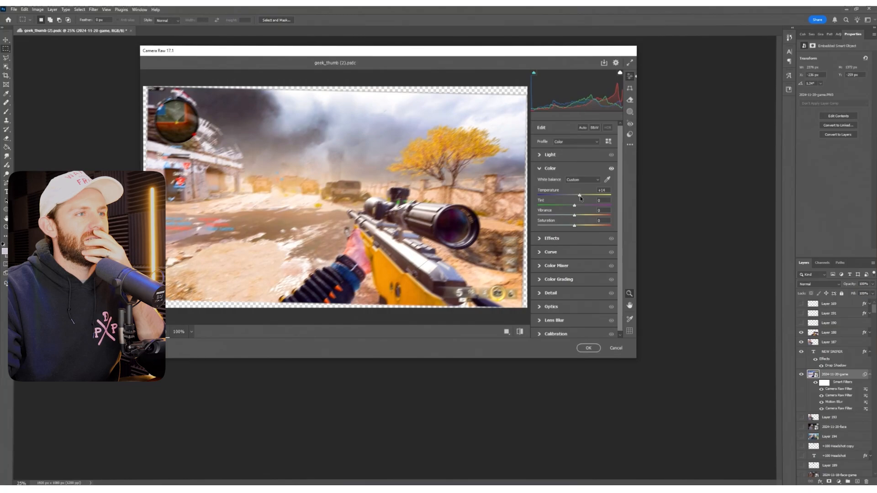
pyautogui.click(589, 349)
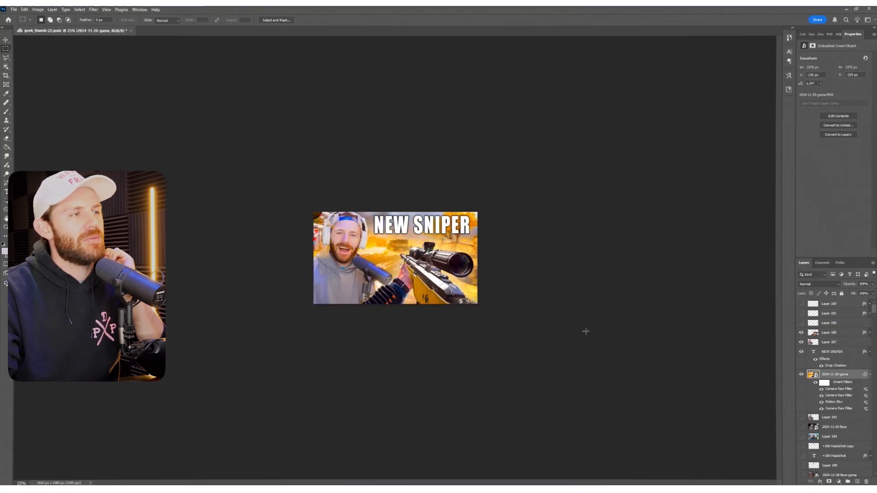
# Set the "NEW SNIPER" title in Inter ExtraBold and reduce it to fit within the thumbnail
pyautogui.press('t')
pyautogui.doubleClick(426, 225)
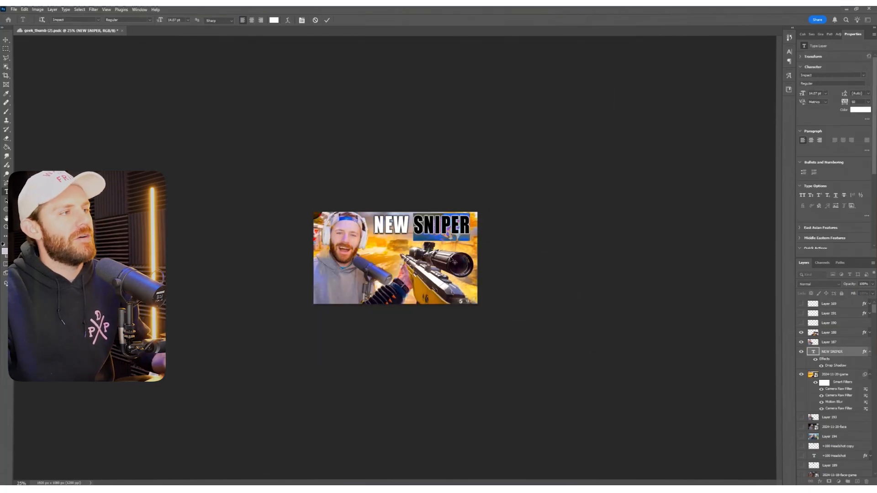
pyautogui.hotkey('ctrl', 'a')
pyautogui.click(99, 20)
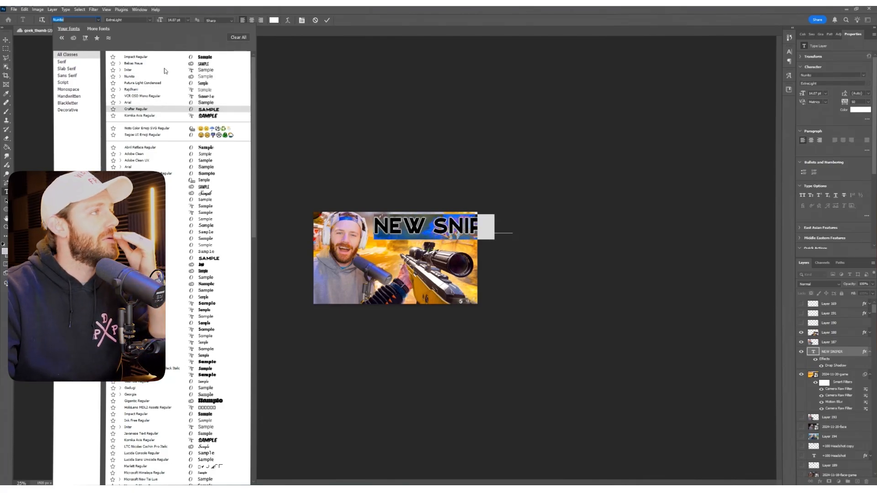
pyautogui.click(121, 71)
pyautogui.click(121, 71)
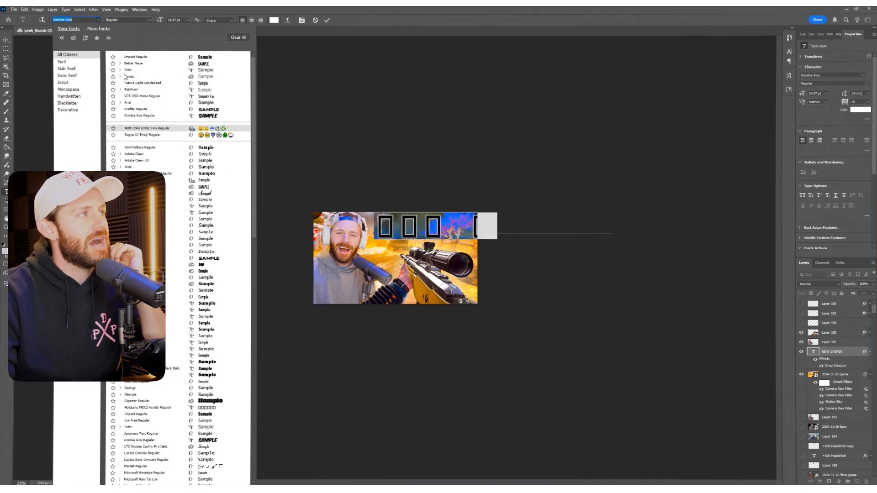
pyautogui.click(121, 71)
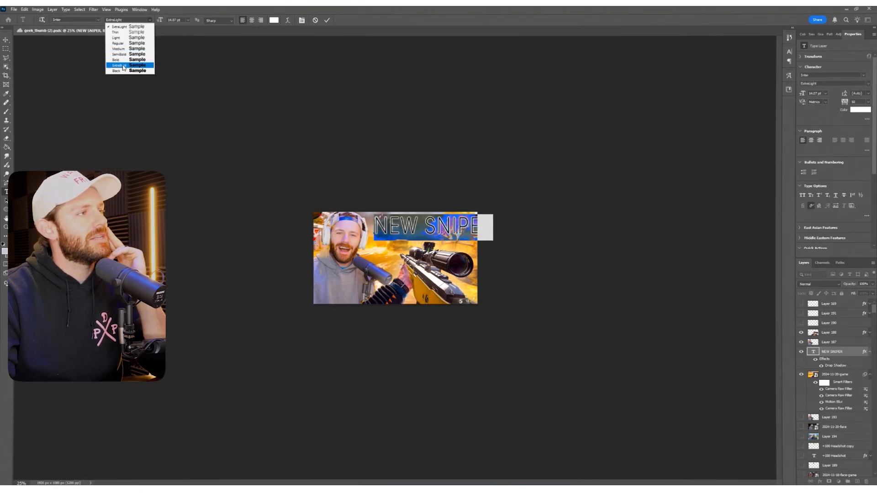
pyautogui.click(127, 65)
pyautogui.click(6, 48)
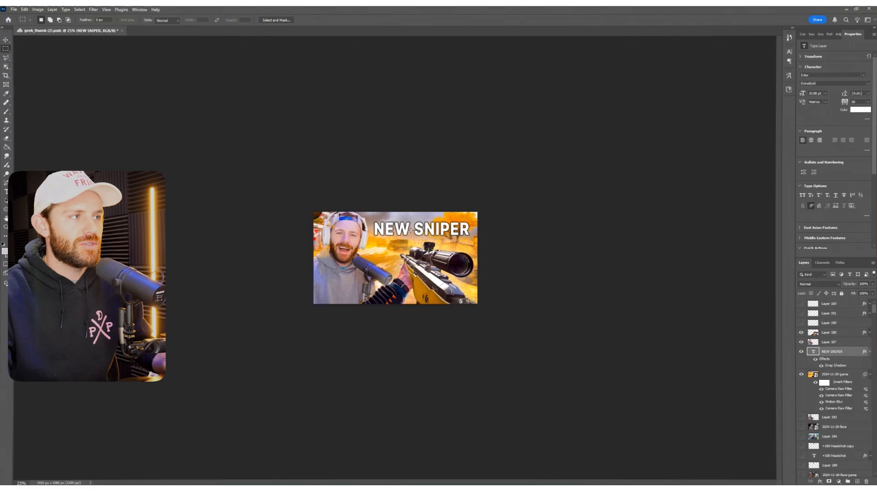
# Change the font of the "NEW SNIPER" title to Rajdhani Bold and commit the edit
pyautogui.press('t')
pyautogui.press('Return')
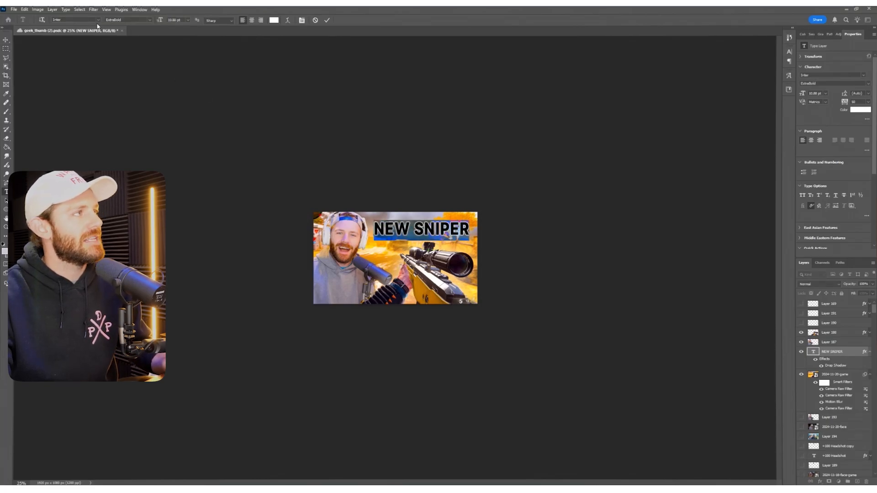
pyautogui.click(99, 18)
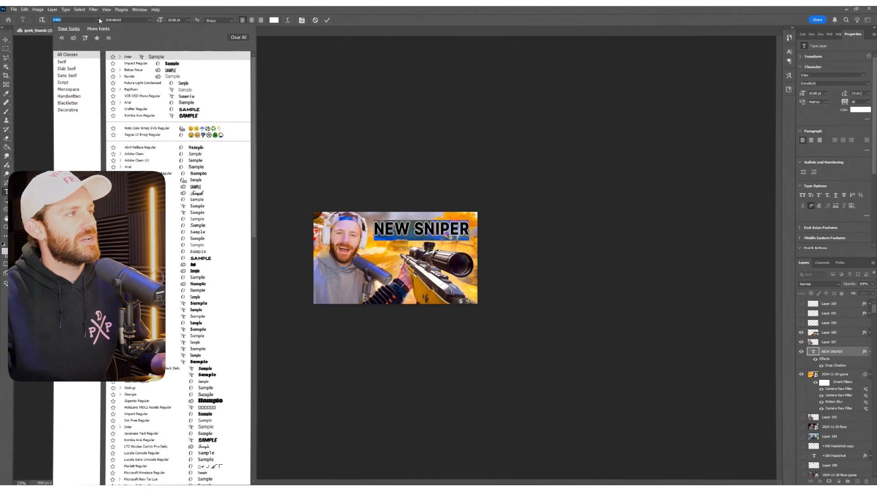
pyautogui.click(120, 90)
pyautogui.click(120, 90)
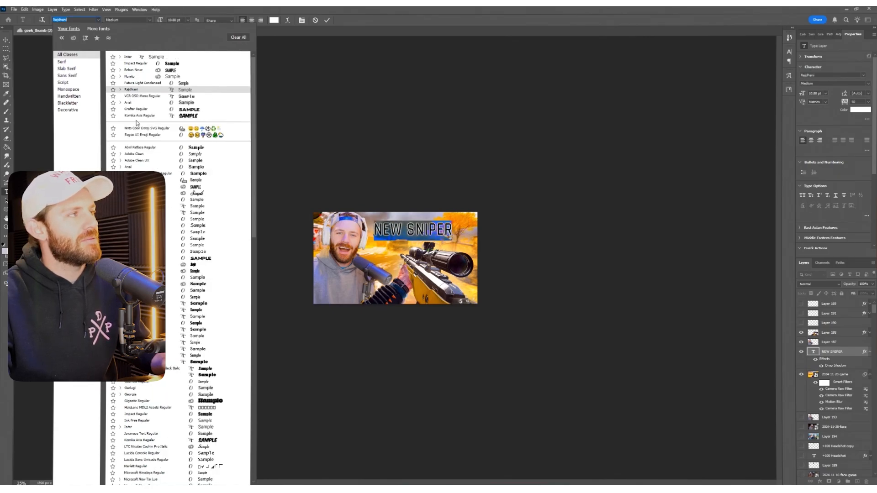
pyautogui.click(131, 90)
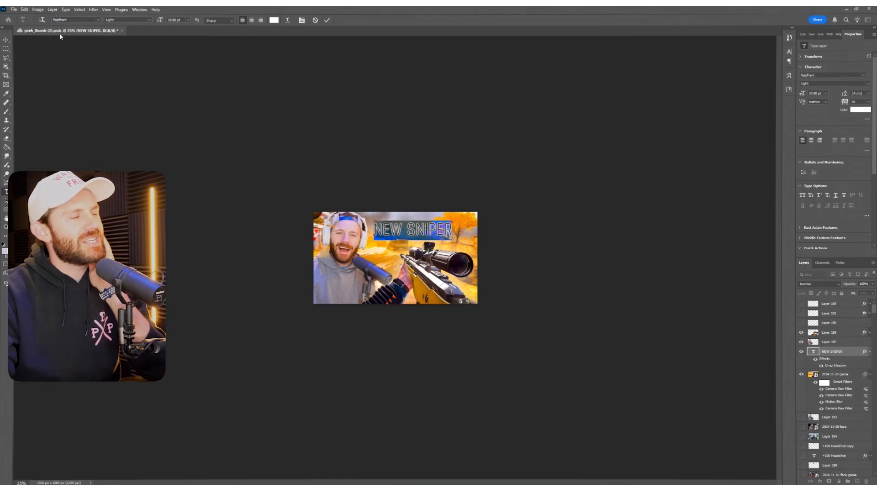
pyautogui.click(149, 23)
pyautogui.click(137, 51)
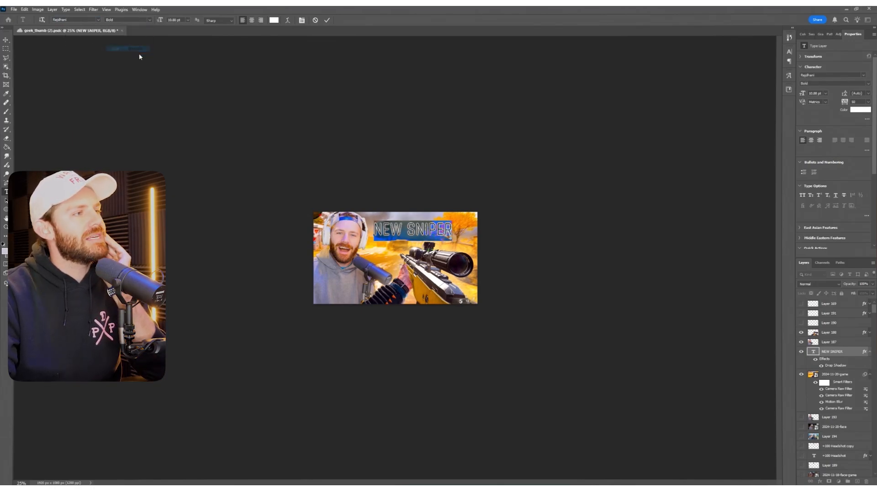
pyautogui.click(5, 41)
pyautogui.click(6, 49)
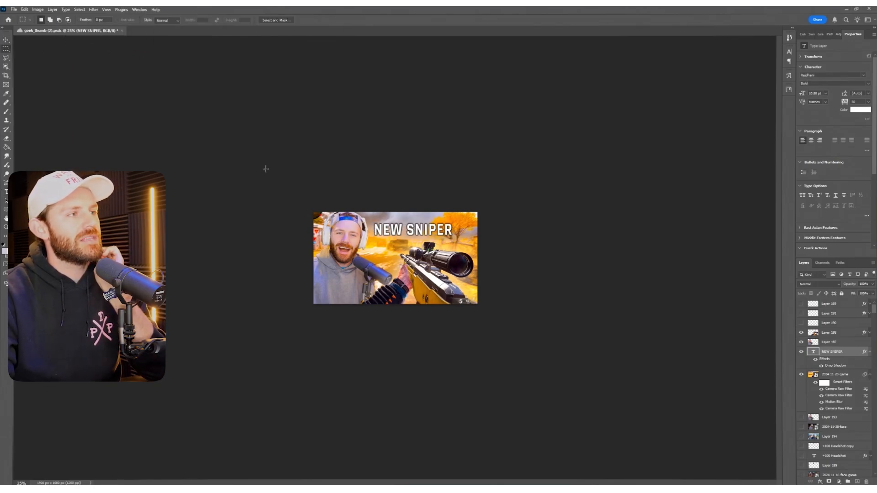
# Scale the title down to a small caption above the rifle scope and check its legibility at reduced thumbnail size
pyautogui.hotkey('ctrl', 't')
pyautogui.moveTo(453, 221)
pyautogui.mouseDown()
pyautogui.moveTo(472, 214)
pyautogui.moveTo(455, 234)
pyautogui.moveTo(452, 221)
pyautogui.moveTo(470, 214)
pyautogui.moveTo(441, 227)
pyautogui.moveTo(449, 224)
pyautogui.mouseUp()
pyautogui.press('Return')
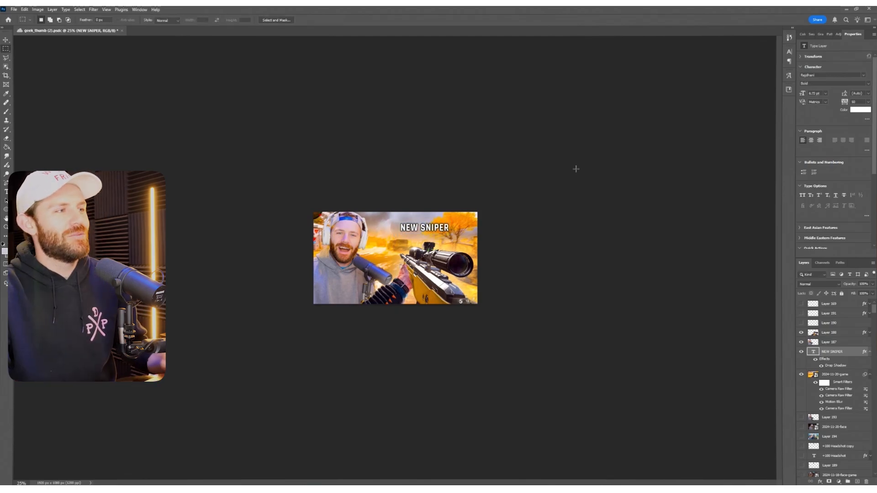
pyautogui.hotkey('ctrl', '-')
pyautogui.hotkey('ctrl', '-')
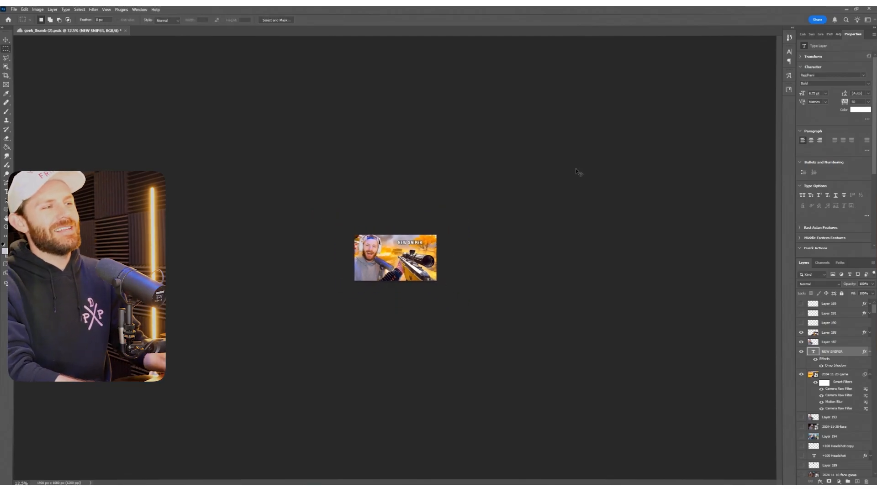
pyautogui.hotkey('ctrl', '+')
pyautogui.hotkey('ctrl', '+')
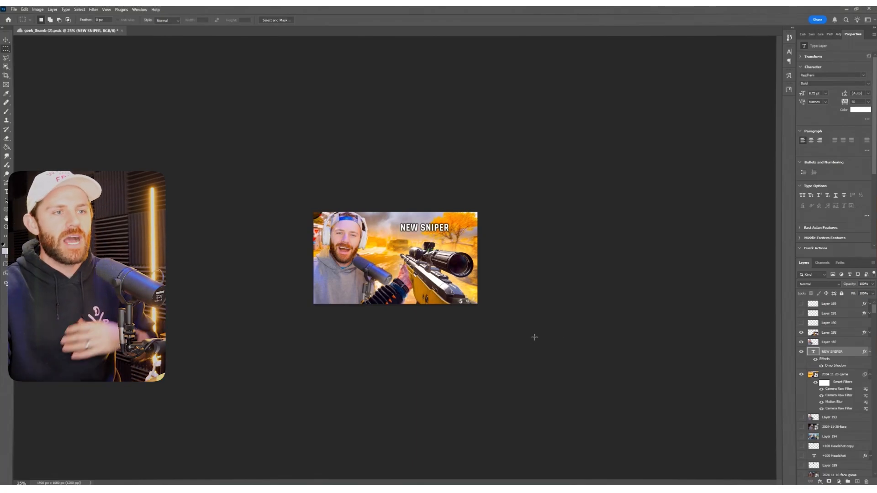
# Apply a Camera Raw filter to the face cutout on Layer 187 with Sharpening set to 150
pyautogui.rightClick(832, 343)
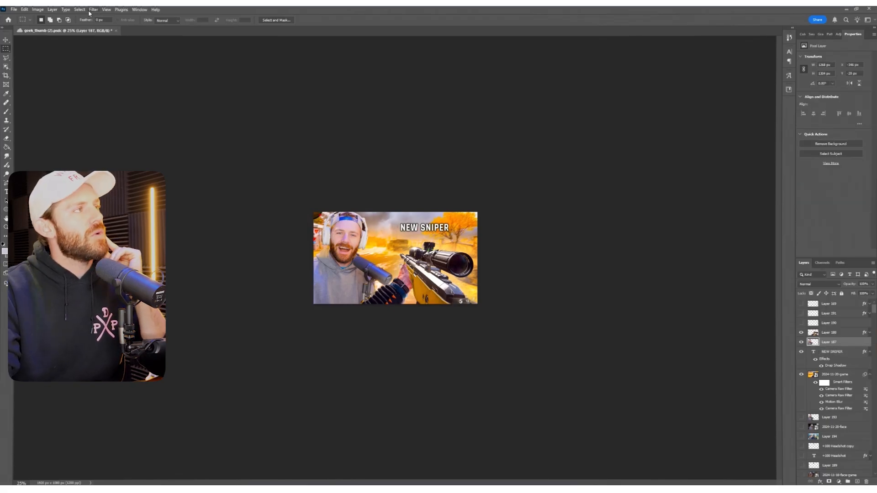
pyautogui.click(93, 10)
pyautogui.click(113, 68)
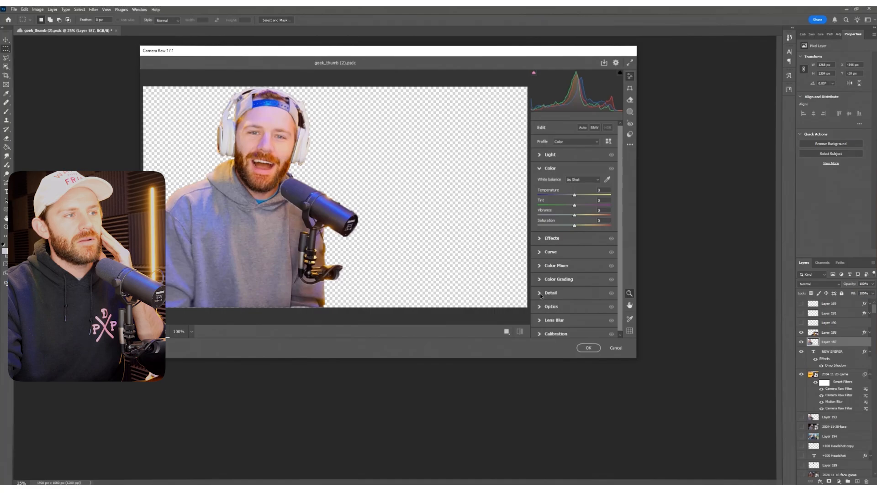
pyautogui.moveTo(543, 253); pyautogui.dragTo(617, 251)
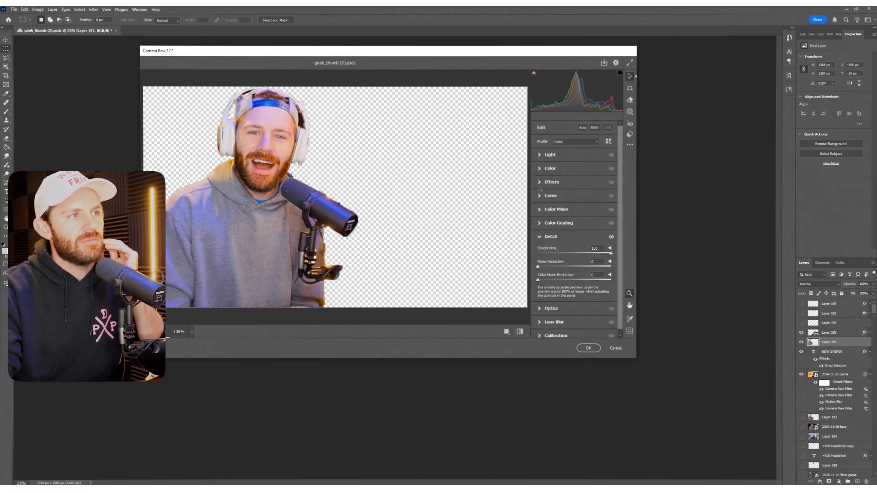
pyautogui.click(540, 155)
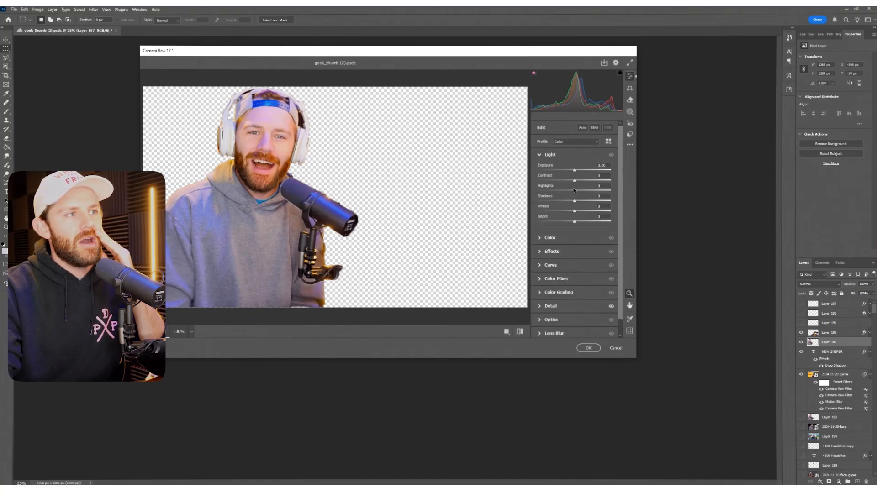
pyautogui.click(539, 155)
pyautogui.click(539, 169)
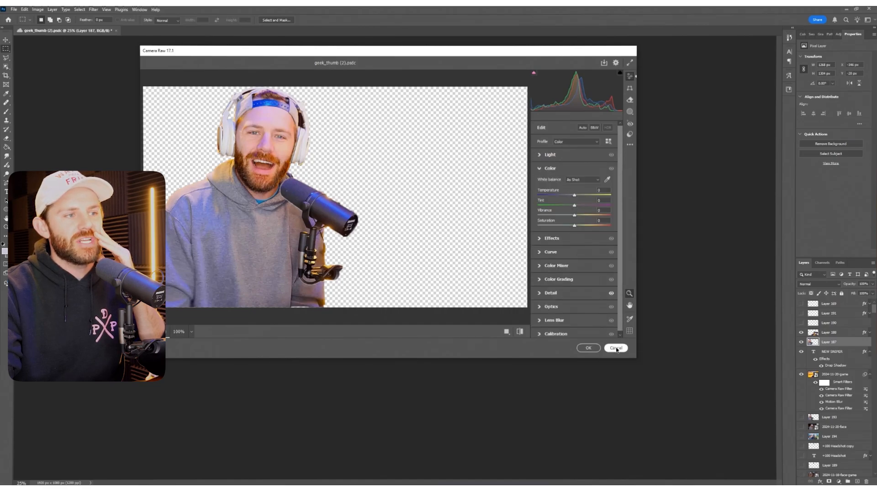
pyautogui.click(588, 348)
# Switch to Chrome and open the MyCreatorInsights page with TimTheTatman's channel statistics
pyautogui.click(455, 194)
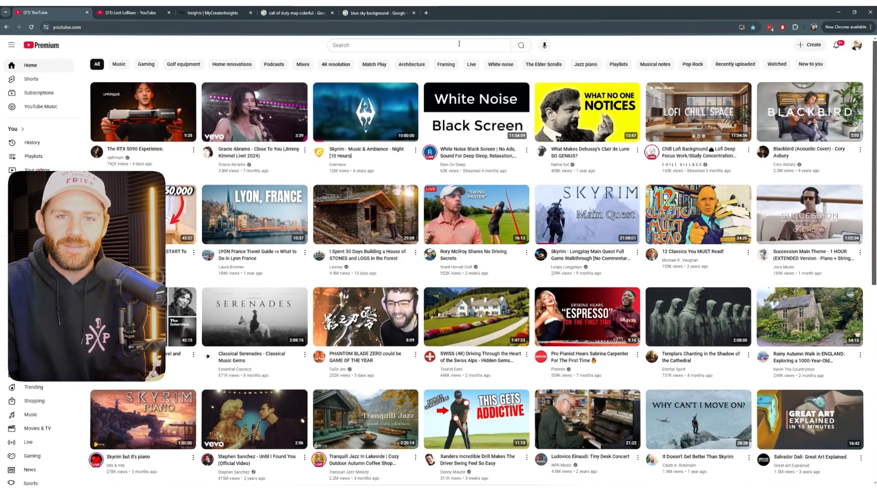
pyautogui.click(213, 13)
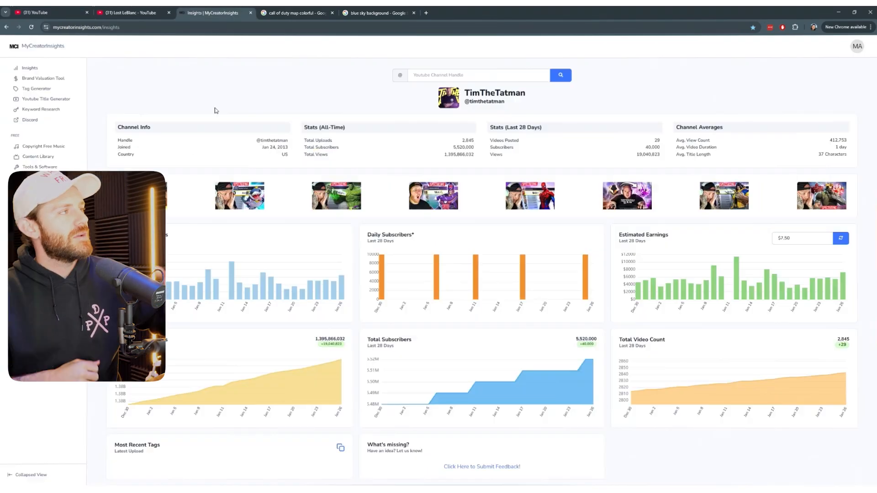